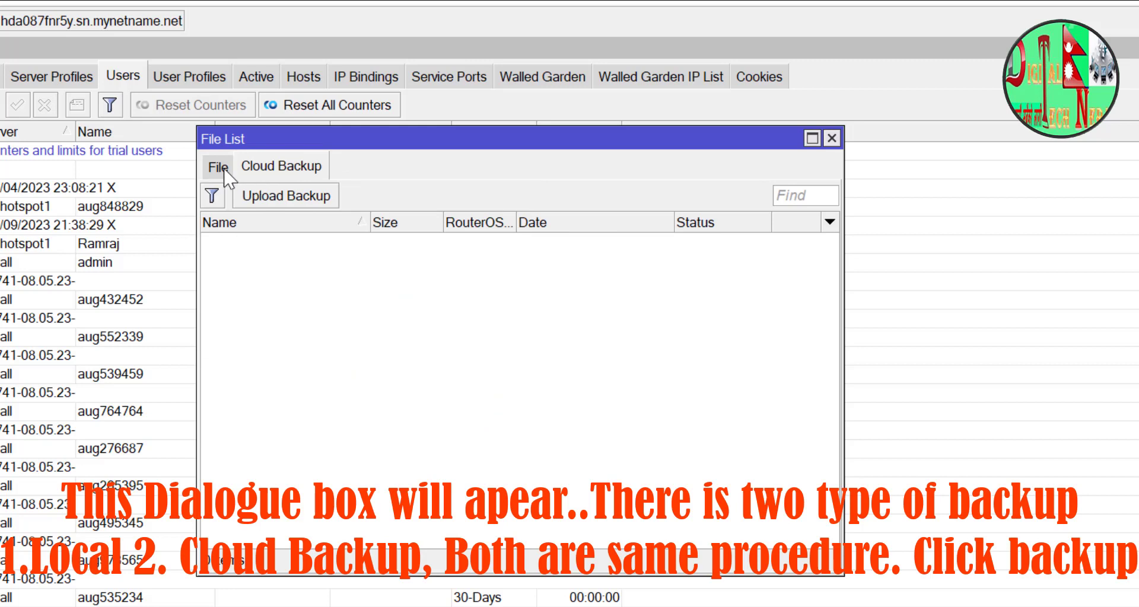
Create a local router backup named 1st_backup from the File List, leaving the password empty.
{"action": "left_click", "coordinate": [220, 168]}
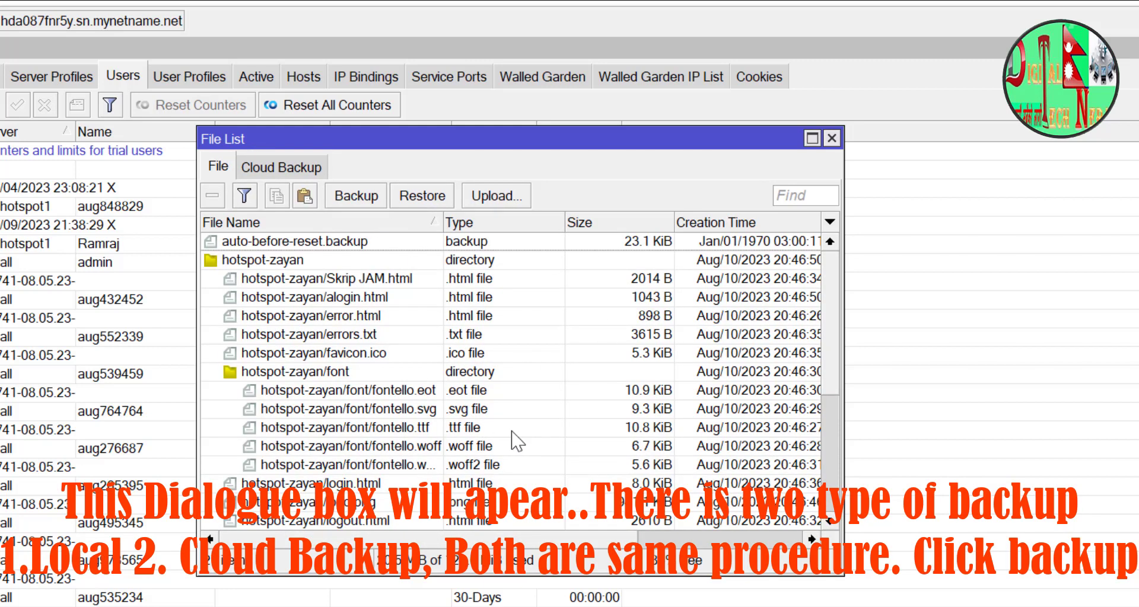
{"action": "left_click", "coordinate": [359, 200]}
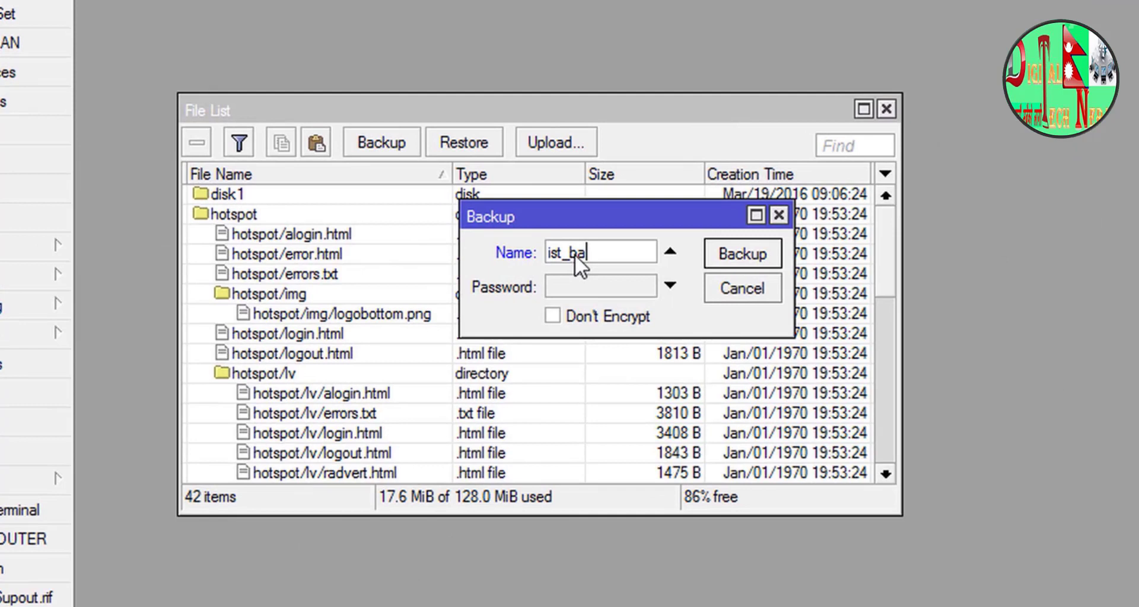
{"action": "type", "text": "c"}
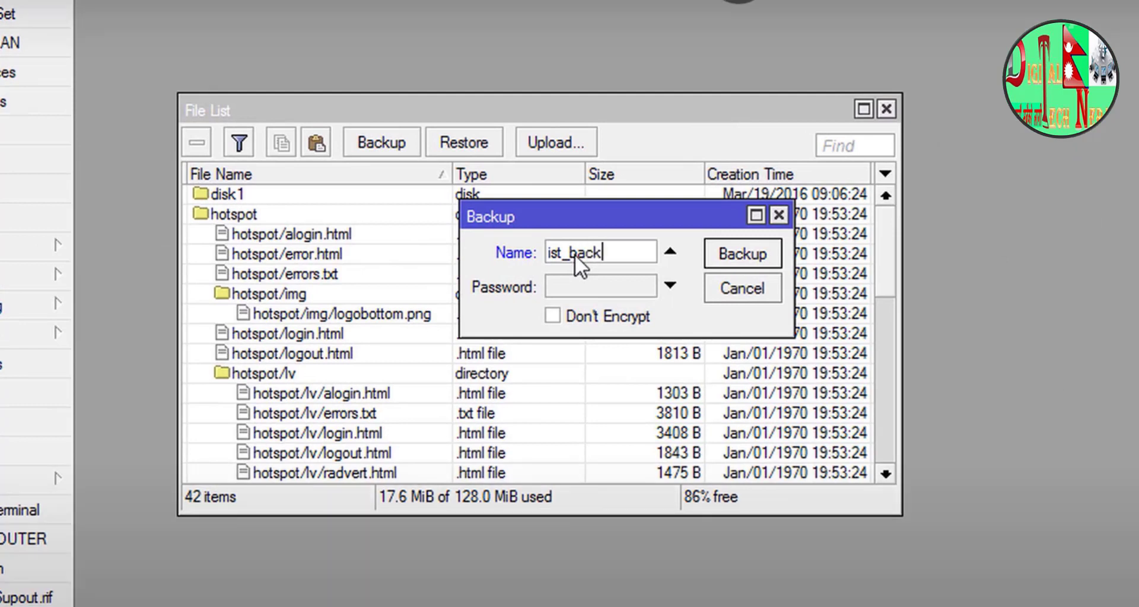
{"action": "type", "text": "kup"}
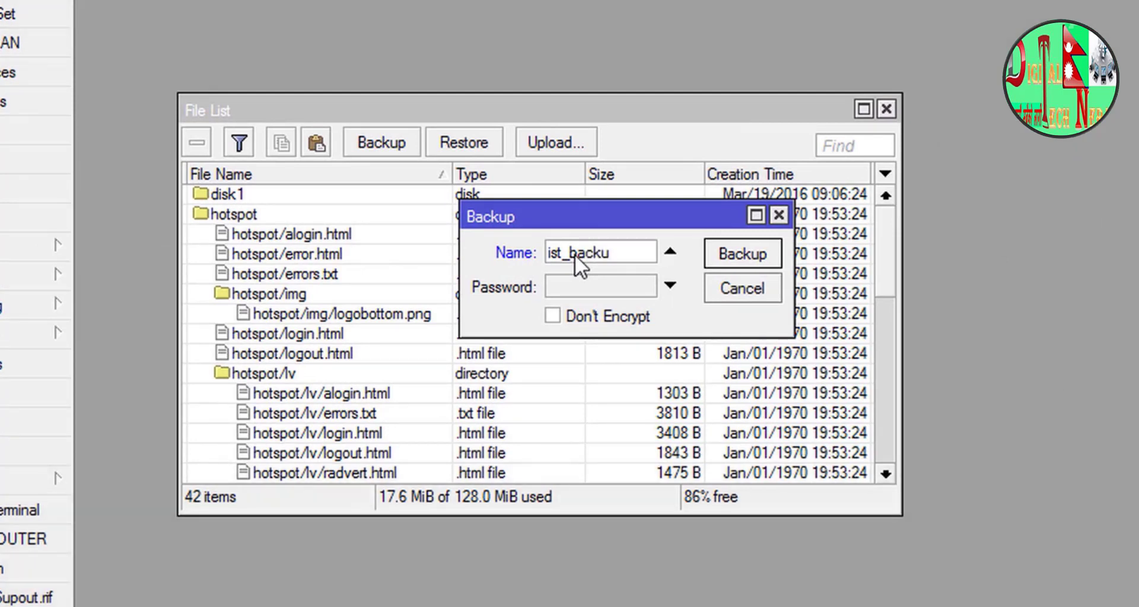
{"action": "key", "text": "Left"}
{"action": "key", "text": "Left"}
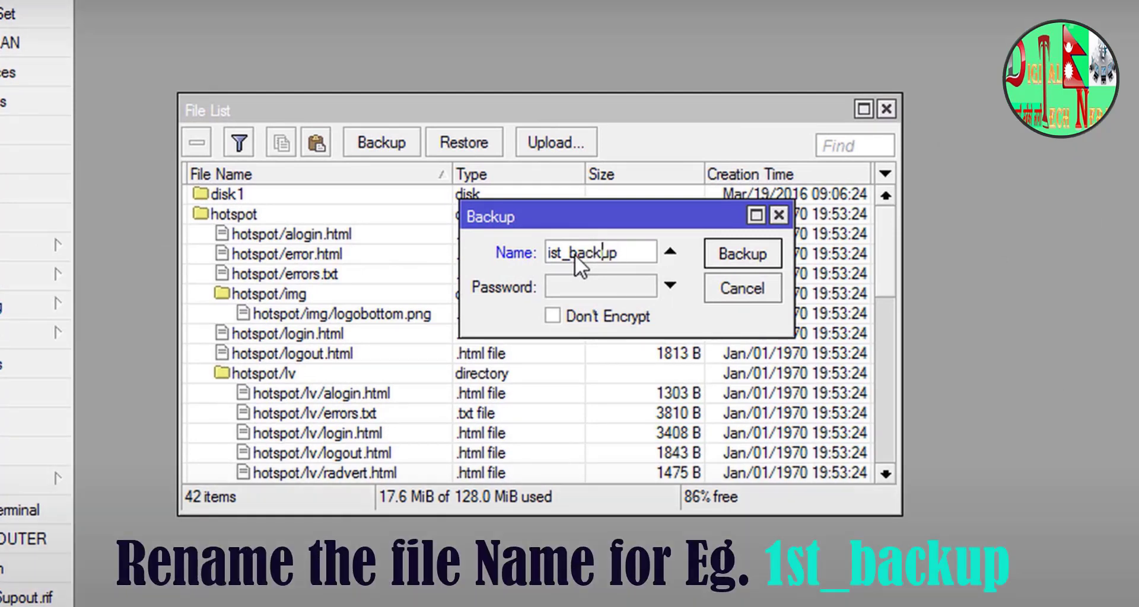
{"action": "key", "text": "Home"}
{"action": "key", "text": "Delete"}
{"action": "type", "text": "1"}
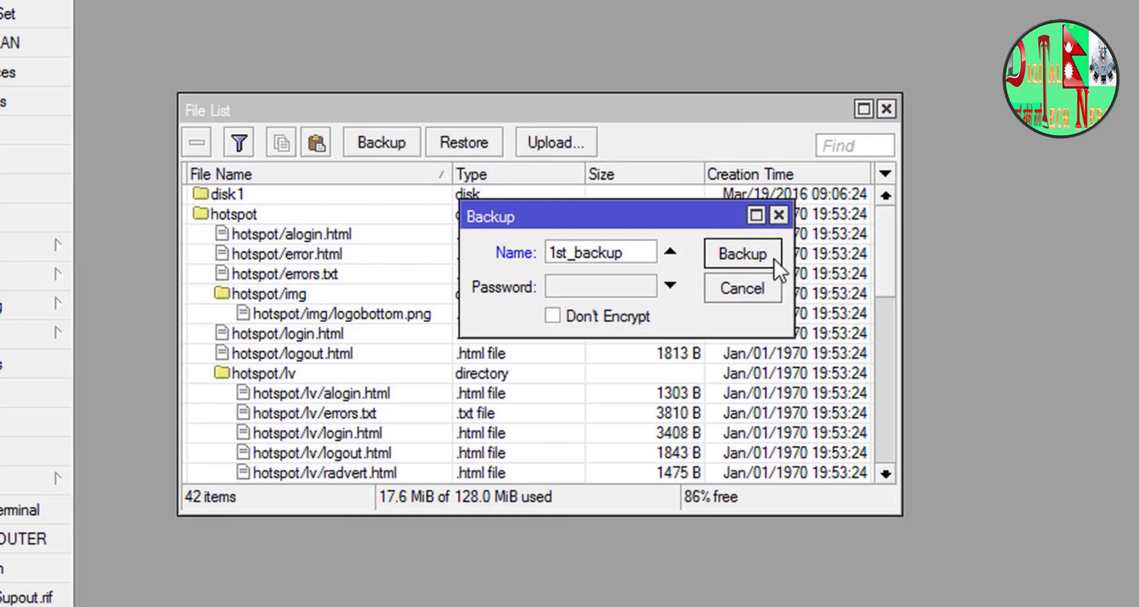
{"action": "left_click", "coordinate": [775, 259]}
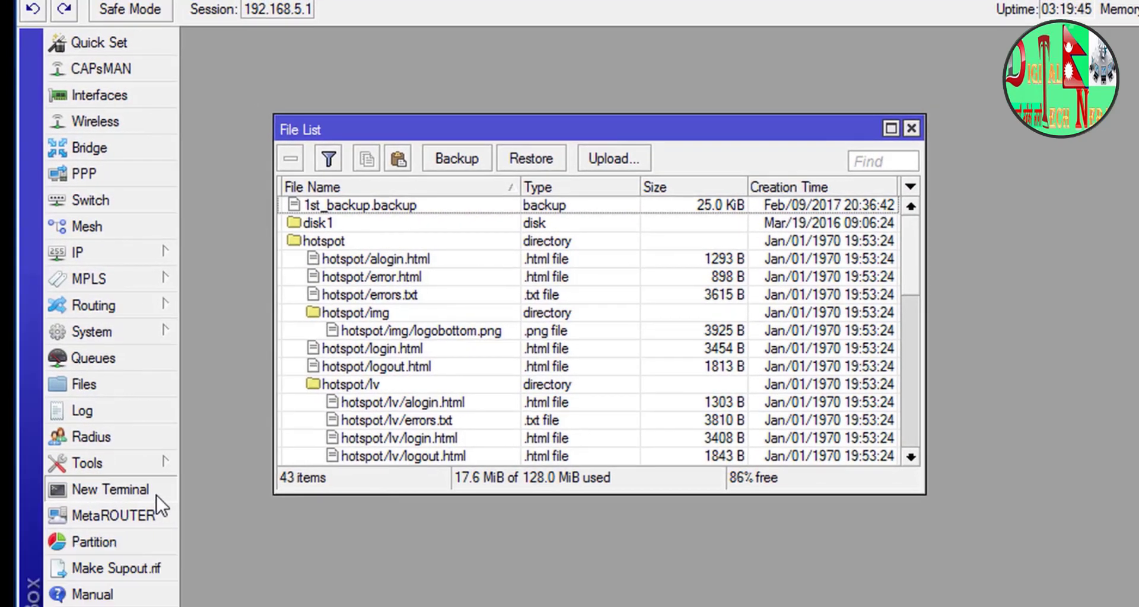
Run export file=1st_export in a new terminal to export the configuration, and close the terminal.
{"action": "left_click", "coordinate": [156, 496]}
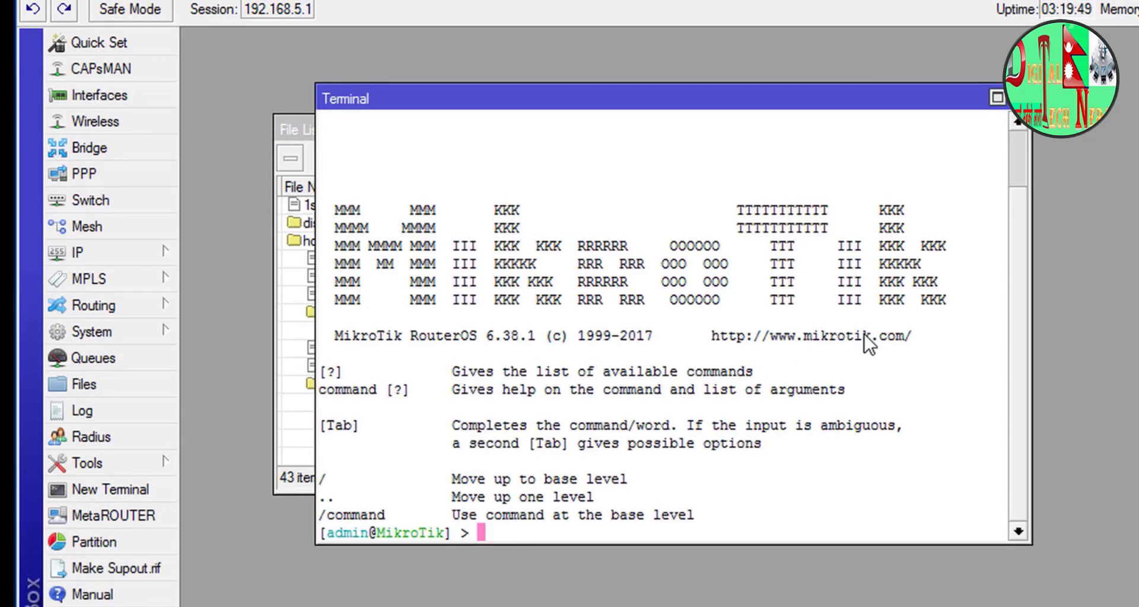
{"action": "type", "text": "export"}
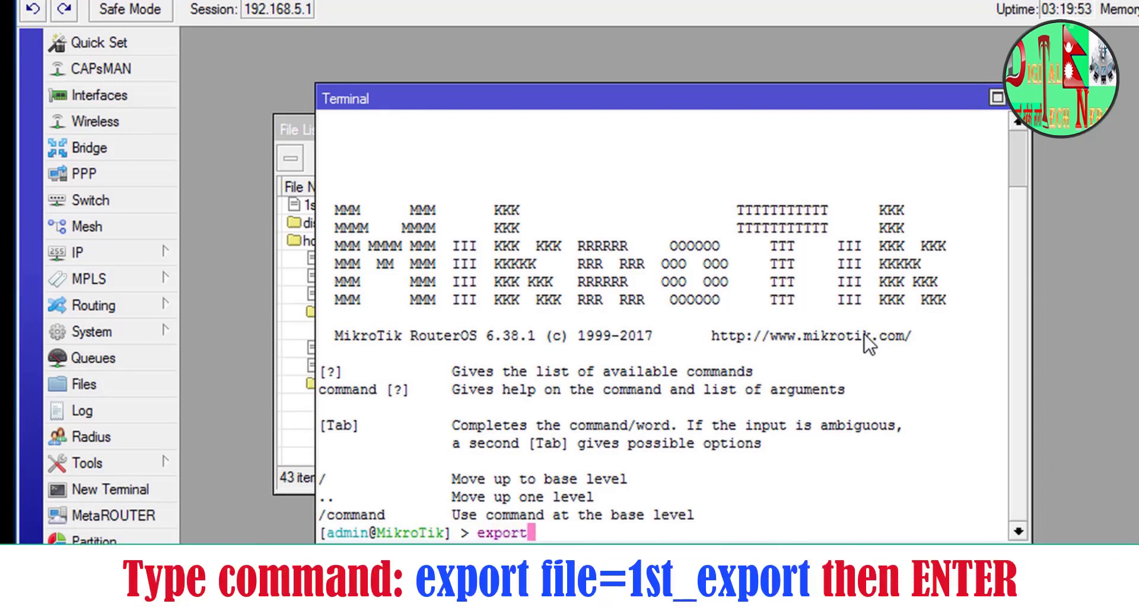
{"action": "type", "text": " file="}
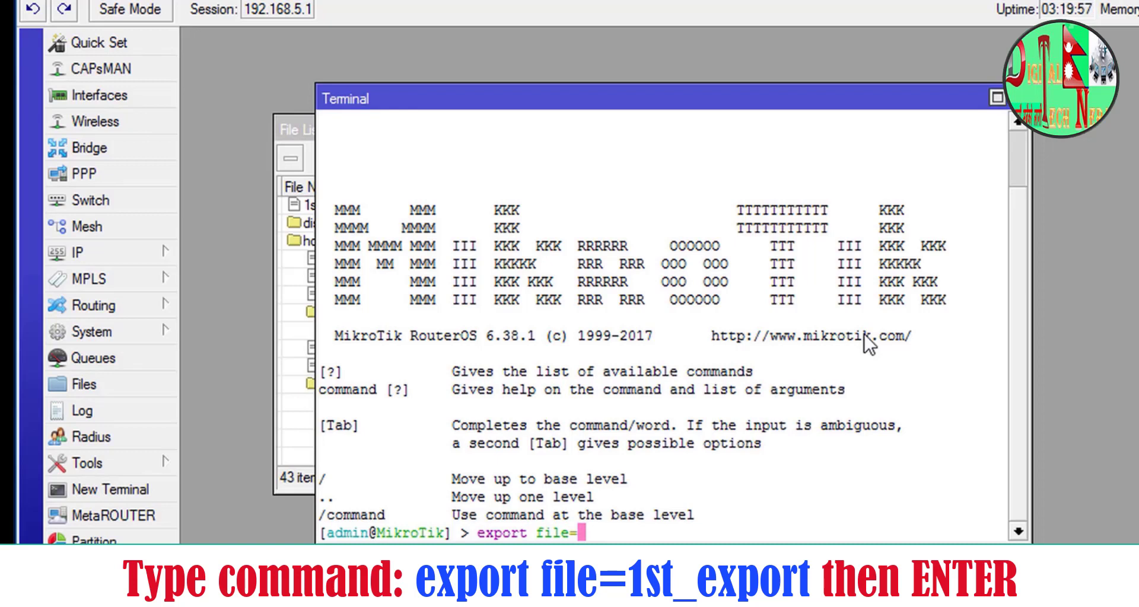
{"action": "type", "text": "1st"}
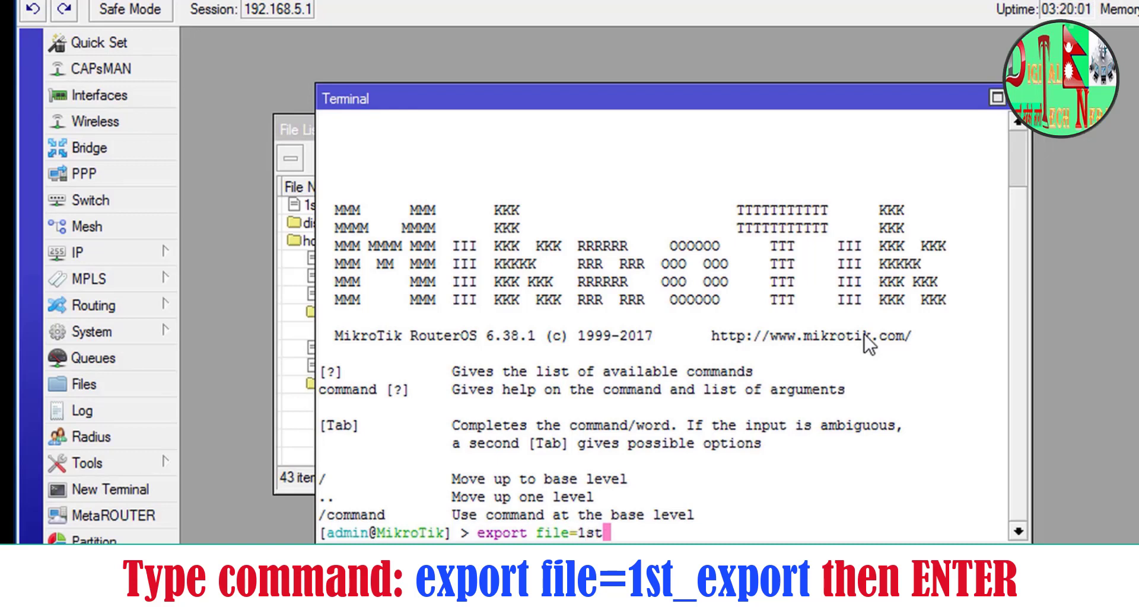
{"action": "type", "text": "_exp"}
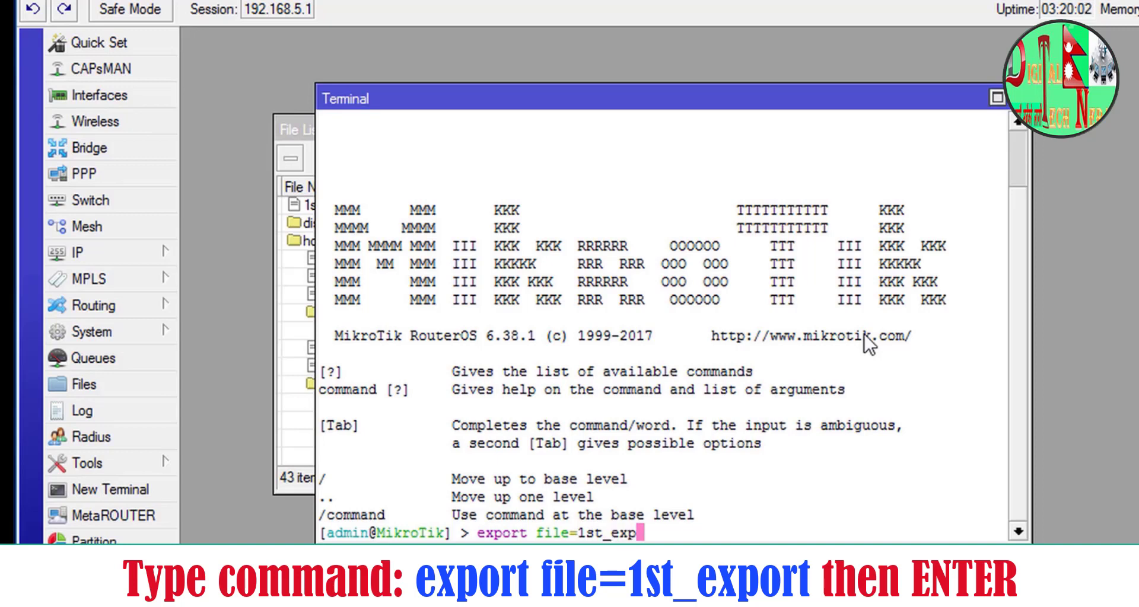
{"action": "type", "text": "ort"}
{"action": "key", "text": "Return"}
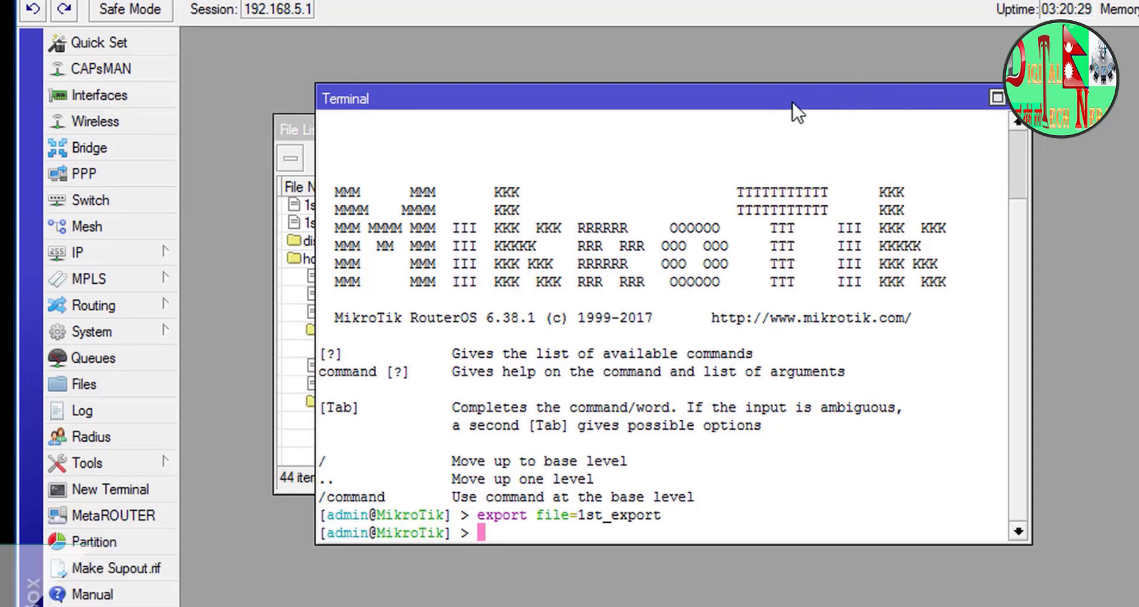
{"action": "left_click_drag", "start_coordinate": [798, 112], "coordinate": [1136, 127]}
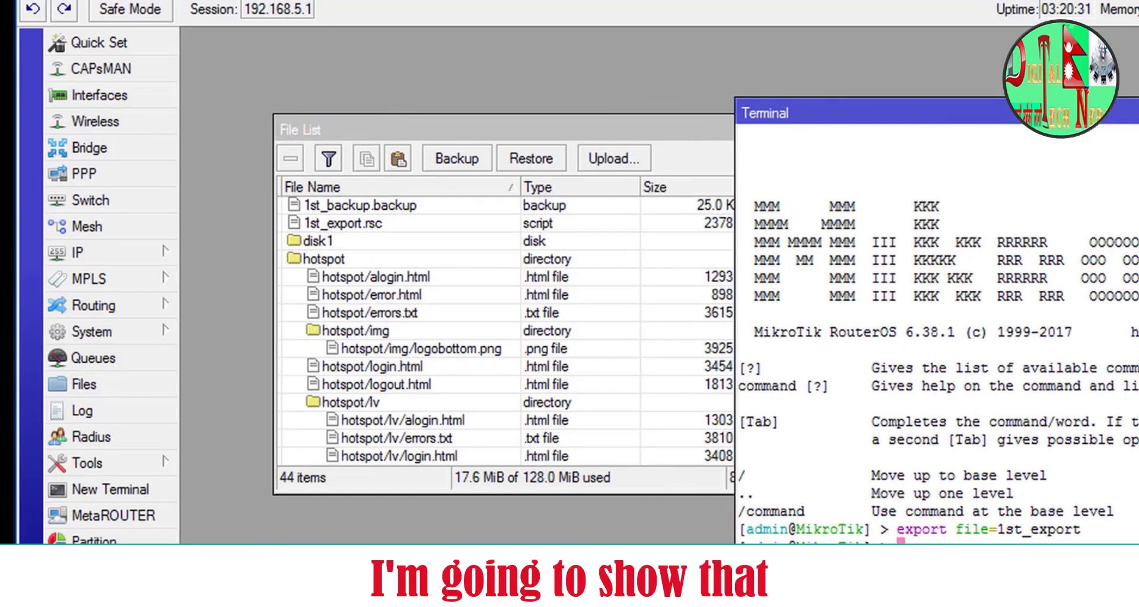
{"action": "left_click", "coordinate": [1134, 113]}
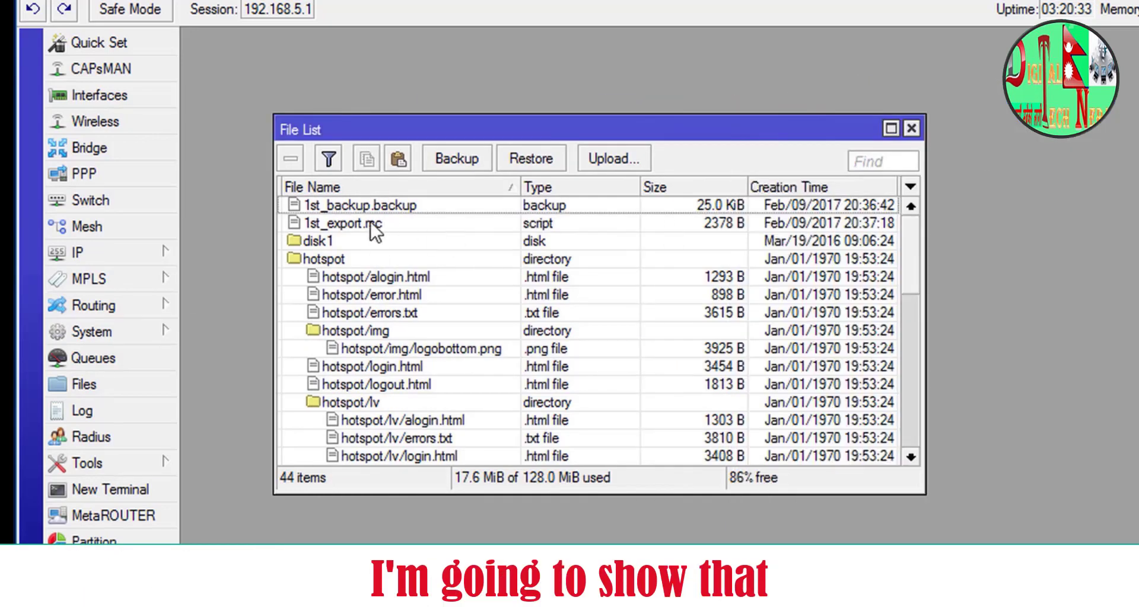
Copy 1st_backup.backup and 1st_export.rsc from the router's File List to the computer's Desktop folder.
{"action": "left_click", "coordinate": [361, 228]}
{"action": "left_click", "coordinate": [378, 211]}
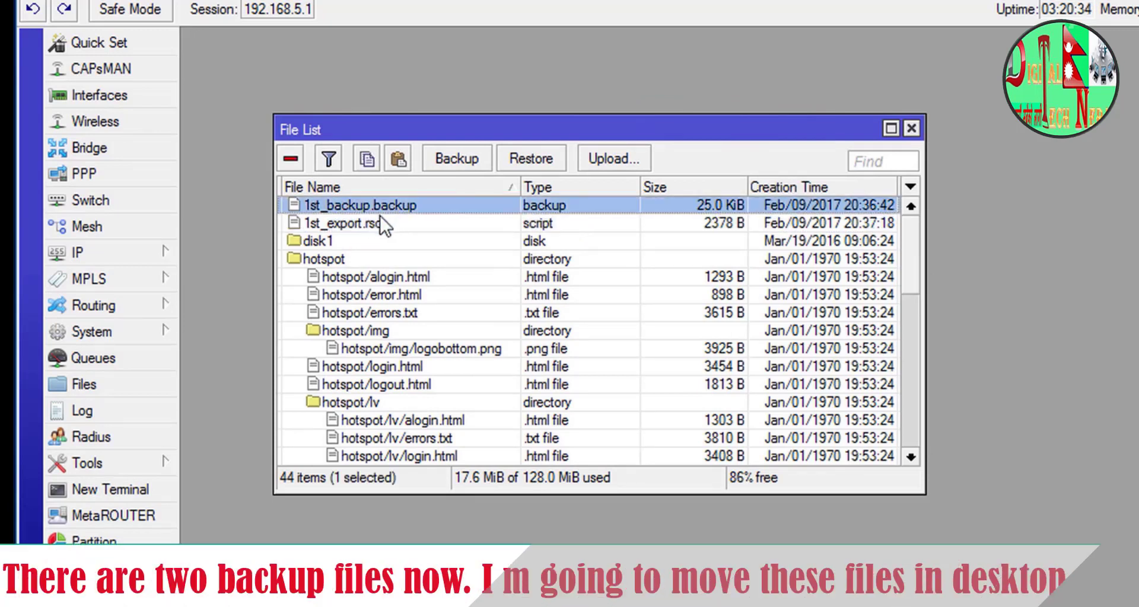
{"action": "left_click", "coordinate": [370, 226]}
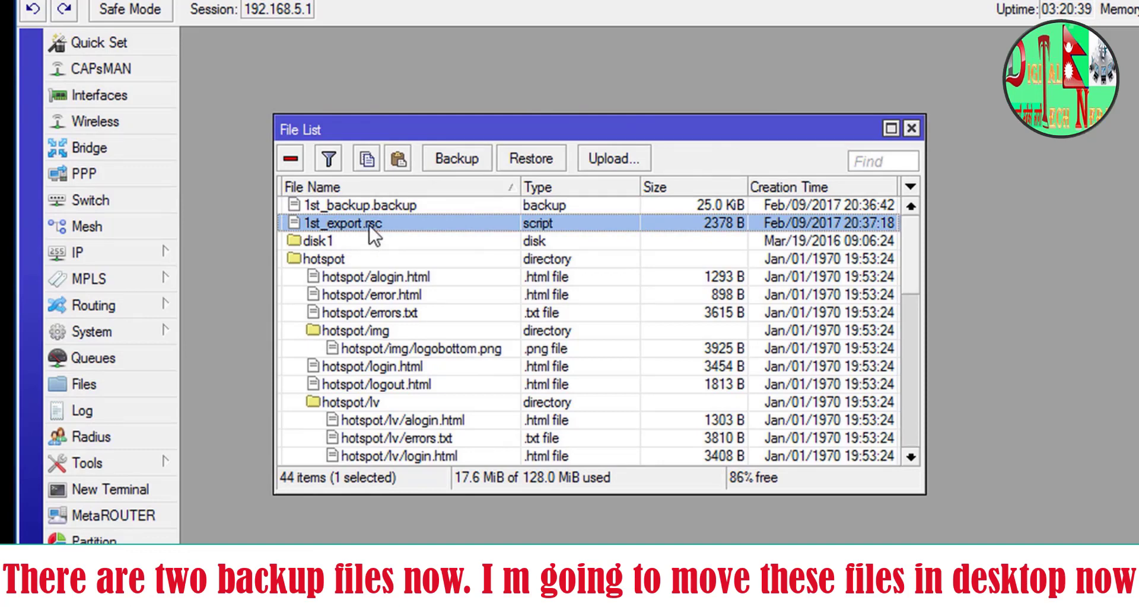
{"action": "left_click", "coordinate": [400, 211], "text": "ctrl"}
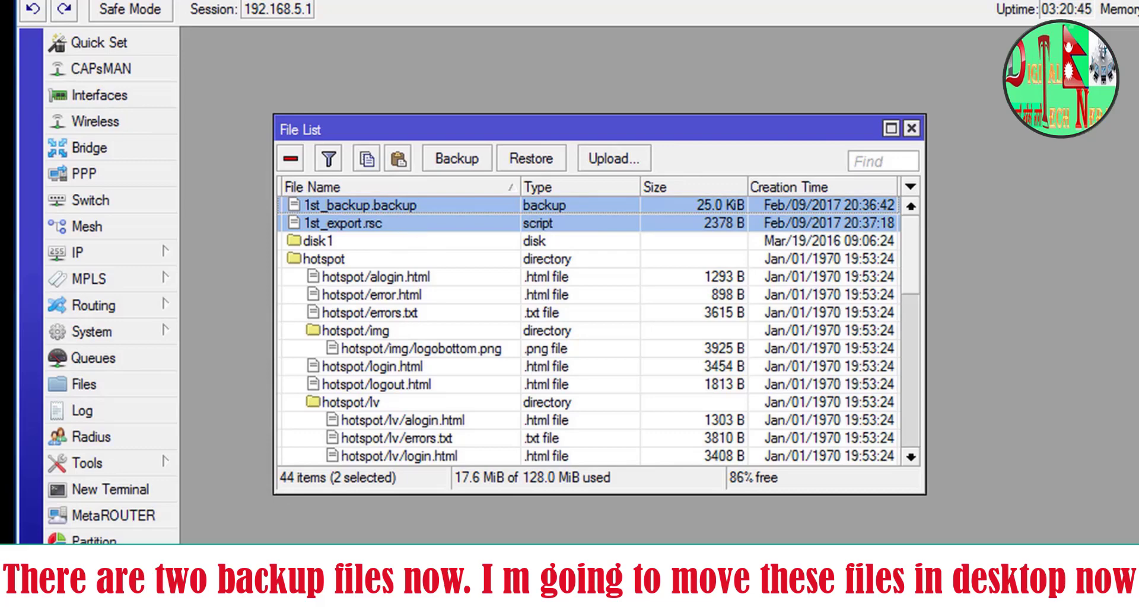
{"action": "key", "text": "alt+Tab"}
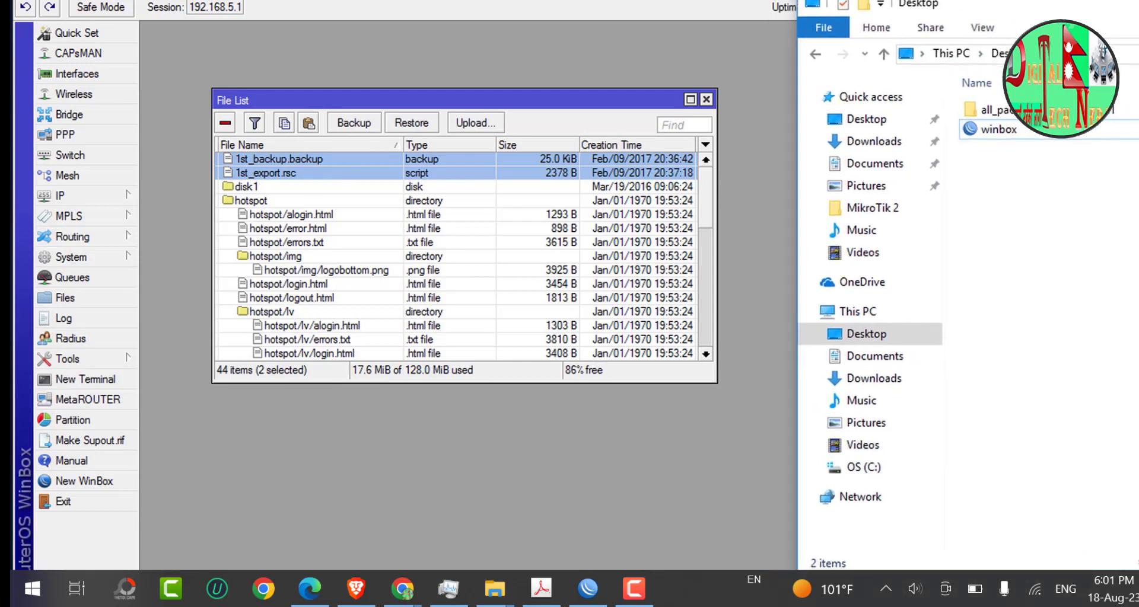
{"action": "left_click_drag", "start_coordinate": [1136, 23], "coordinate": [795, 23]}
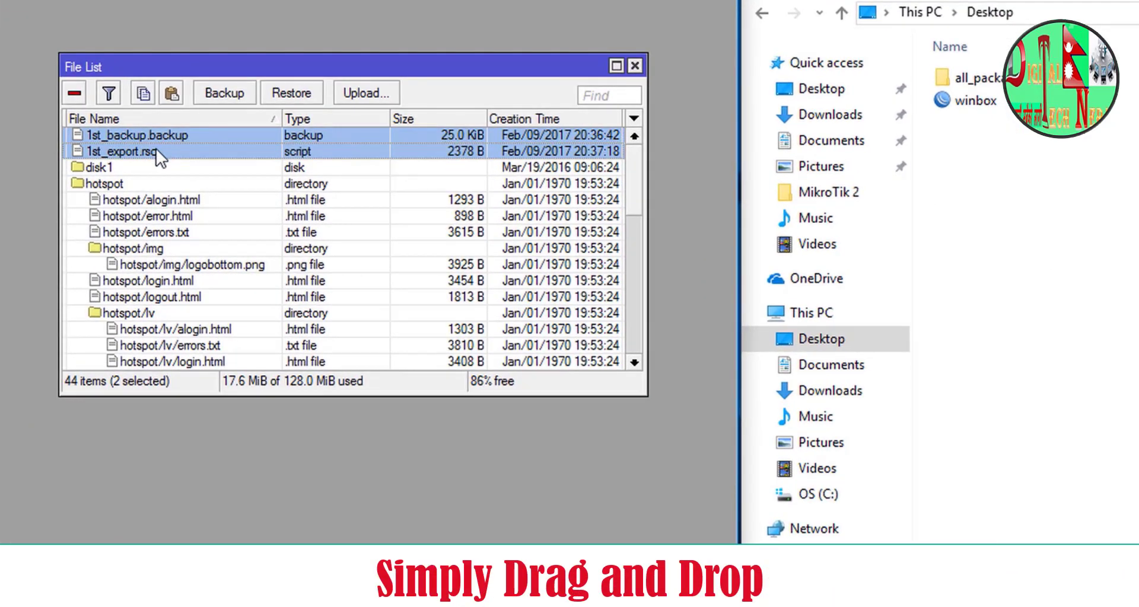
{"action": "left_click_drag", "start_coordinate": [155, 148], "coordinate": [1063, 204]}
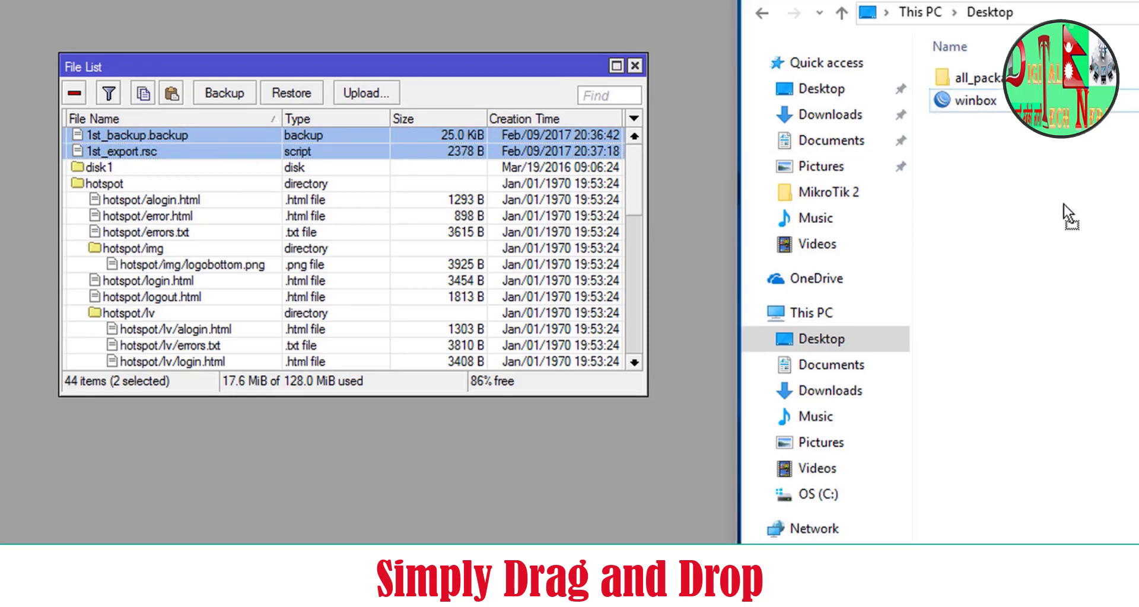
{"action": "left_click", "coordinate": [1064, 204]}
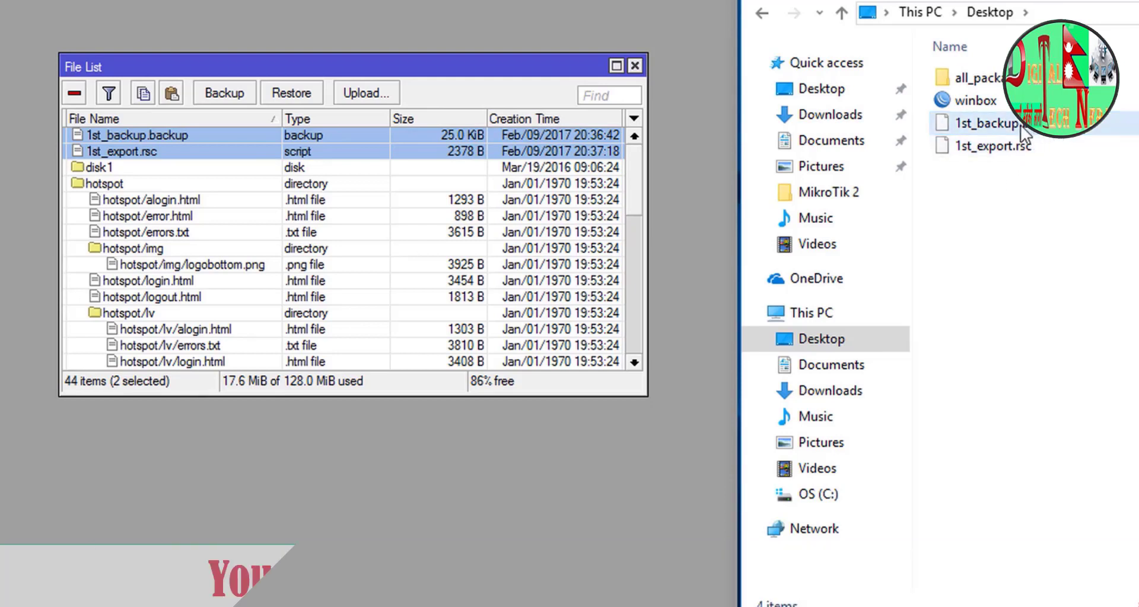
Open the Desktop copy of 1st_export.rsc in Notepad++, reload the file from disk, and look through its configuration commands.
{"action": "mouse_move", "coordinate": [1039, 138]}
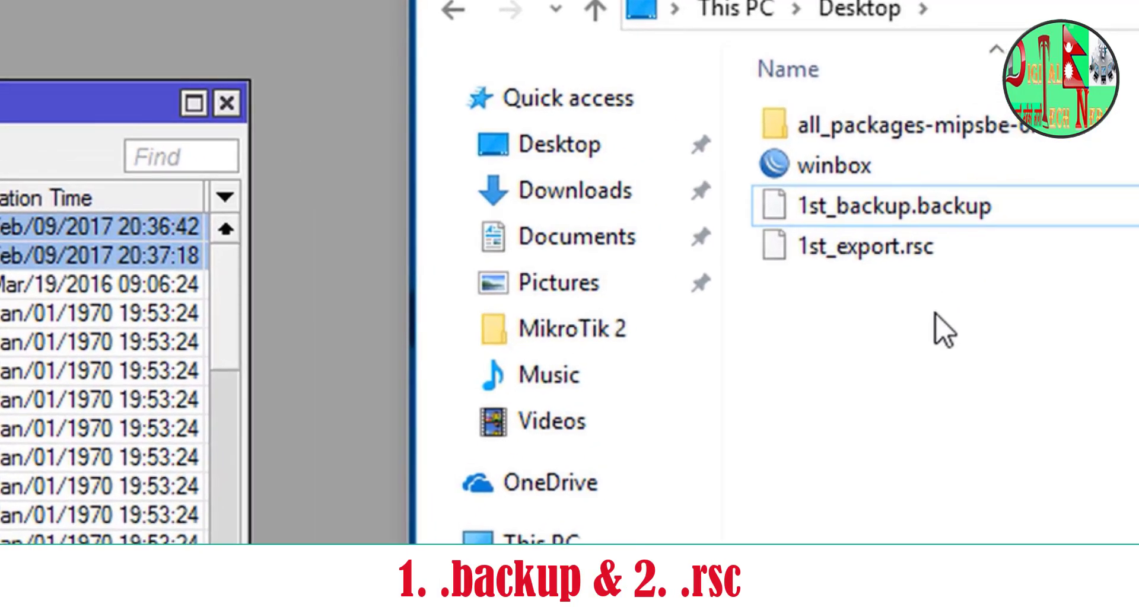
{"action": "left_click", "coordinate": [861, 251]}
{"action": "right_click", "coordinate": [861, 251]}
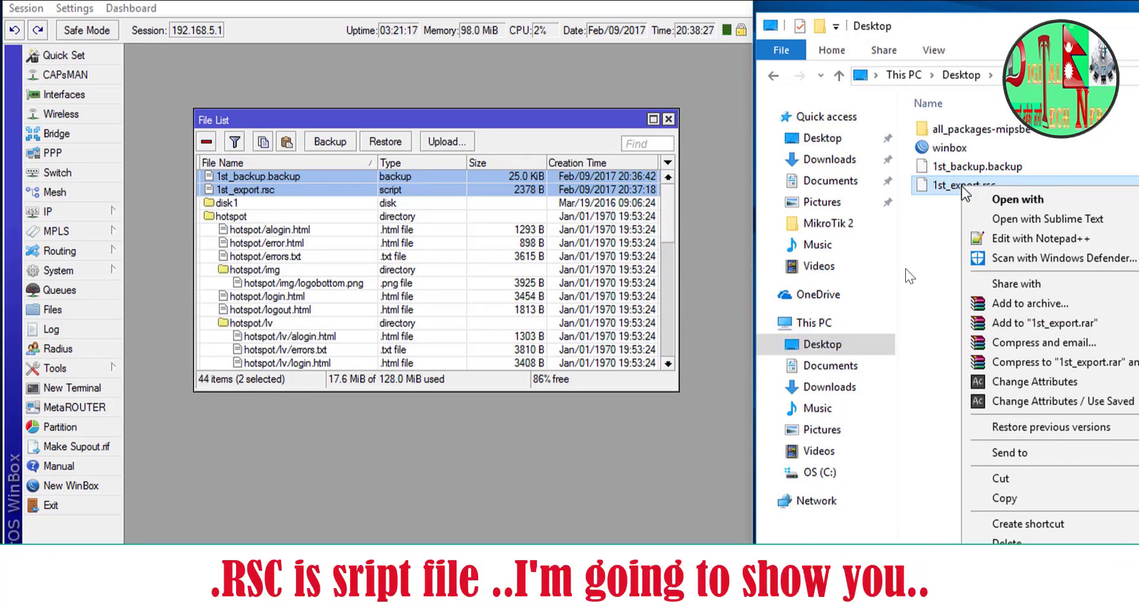
{"action": "left_click", "coordinate": [1059, 244]}
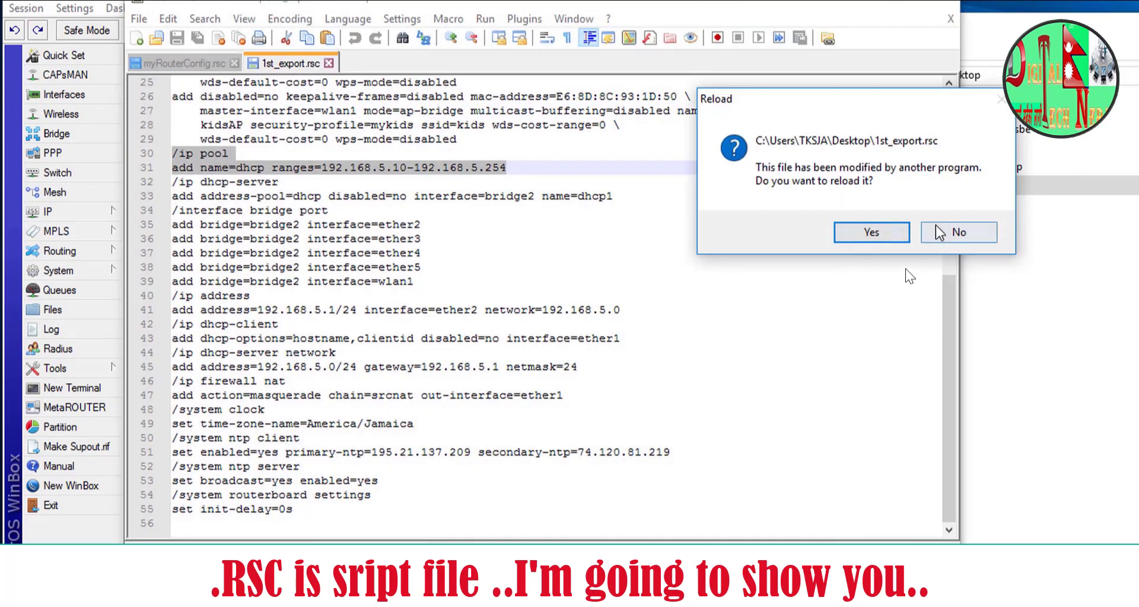
{"action": "left_click", "coordinate": [888, 236]}
{"action": "left_click", "coordinate": [509, 238]}
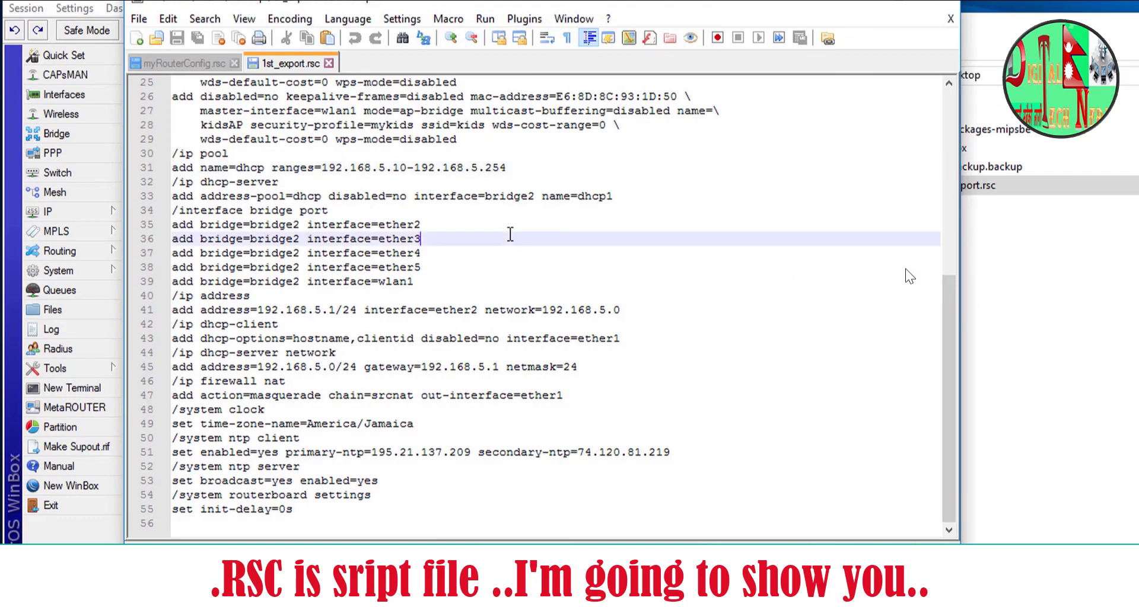
{"action": "scroll", "coordinate": [496, 320], "scroll_direction": "up", "scroll_amount": 4}
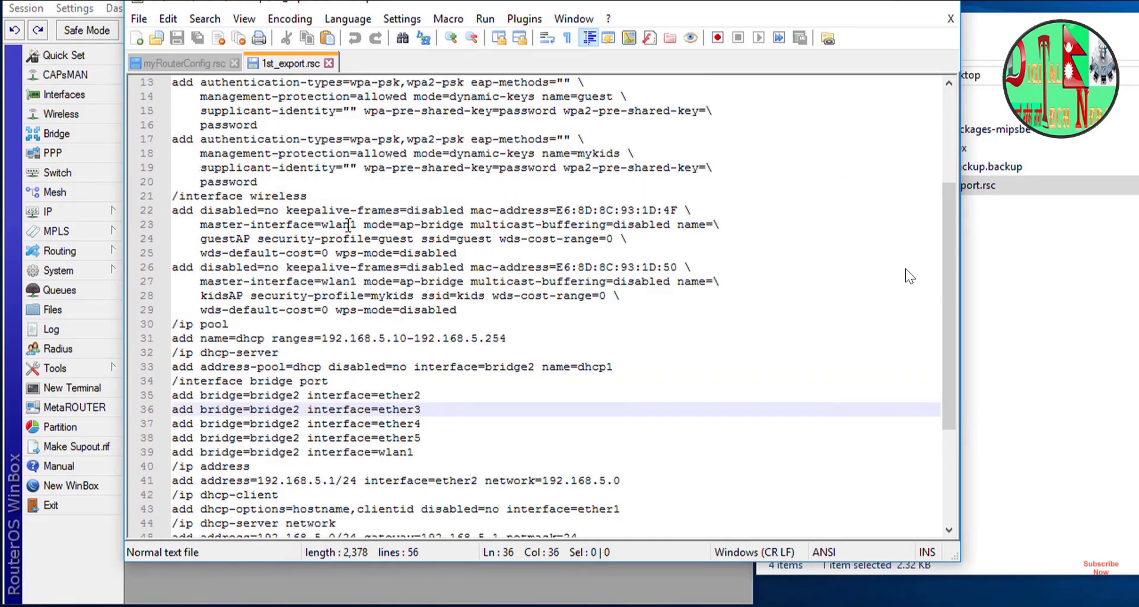
{"action": "scroll", "coordinate": [348, 223], "scroll_direction": "down", "scroll_amount": 4}
{"action": "scroll", "coordinate": [349, 223], "scroll_direction": "up", "scroll_amount": 8}
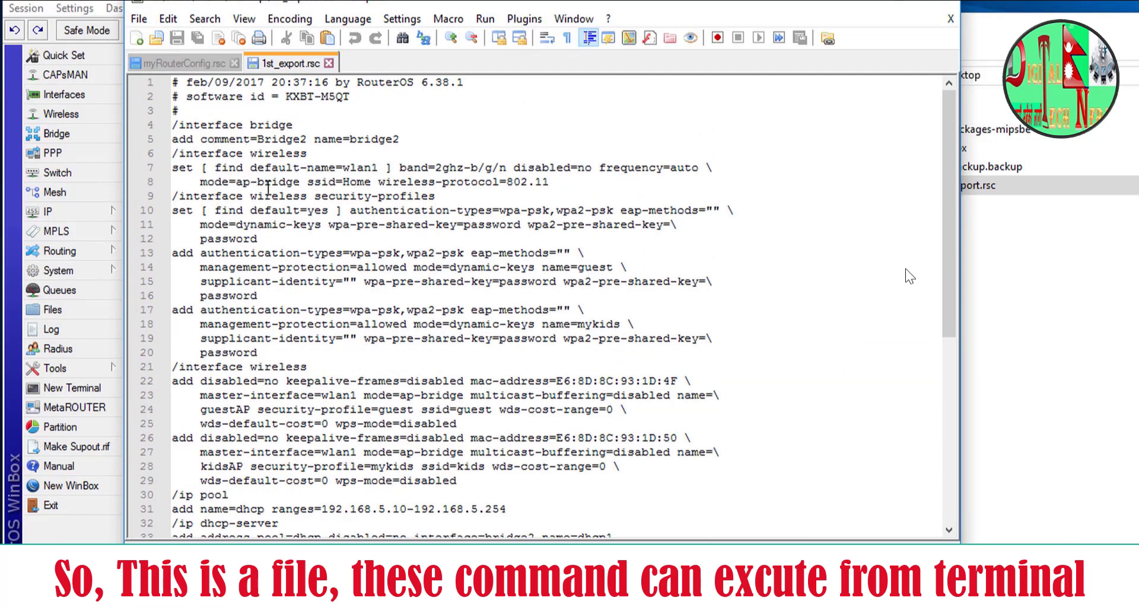
{"action": "scroll", "coordinate": [260, 224], "scroll_direction": "down", "scroll_amount": 8}
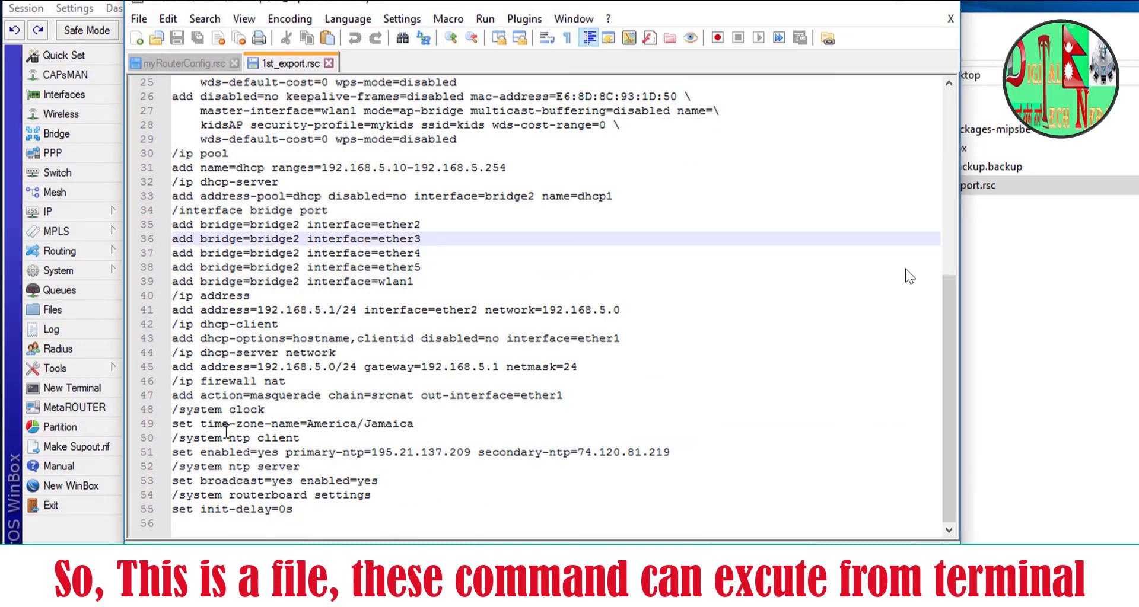
Copy the /ip pool section with its add name=dhcp ranges=192.168.5.10-192.168.5.254 line from the script.
{"action": "left_click_drag", "start_coordinate": [172, 410], "coordinate": [300, 439]}
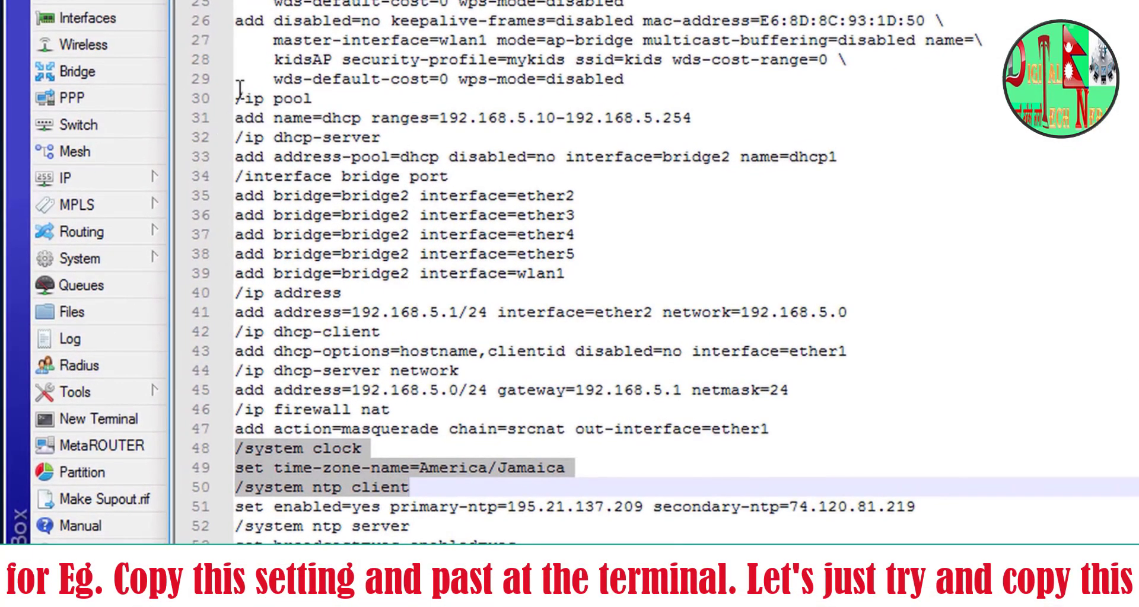
{"action": "left_click_drag", "start_coordinate": [235, 98], "coordinate": [733, 123]}
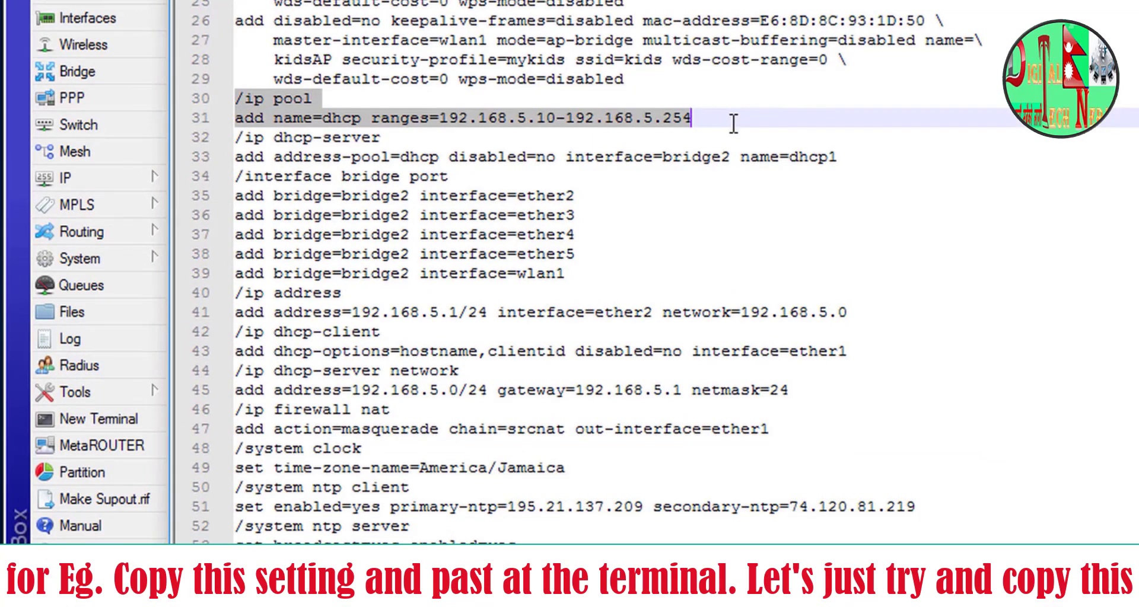
{"action": "right_click", "coordinate": [567, 116]}
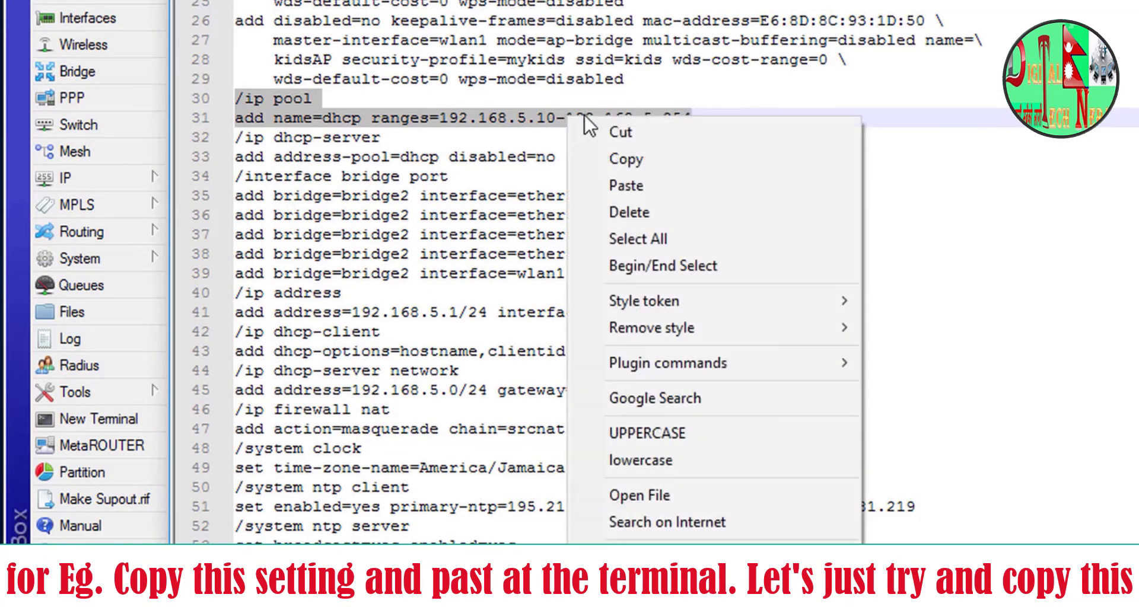
{"action": "left_click", "coordinate": [643, 158]}
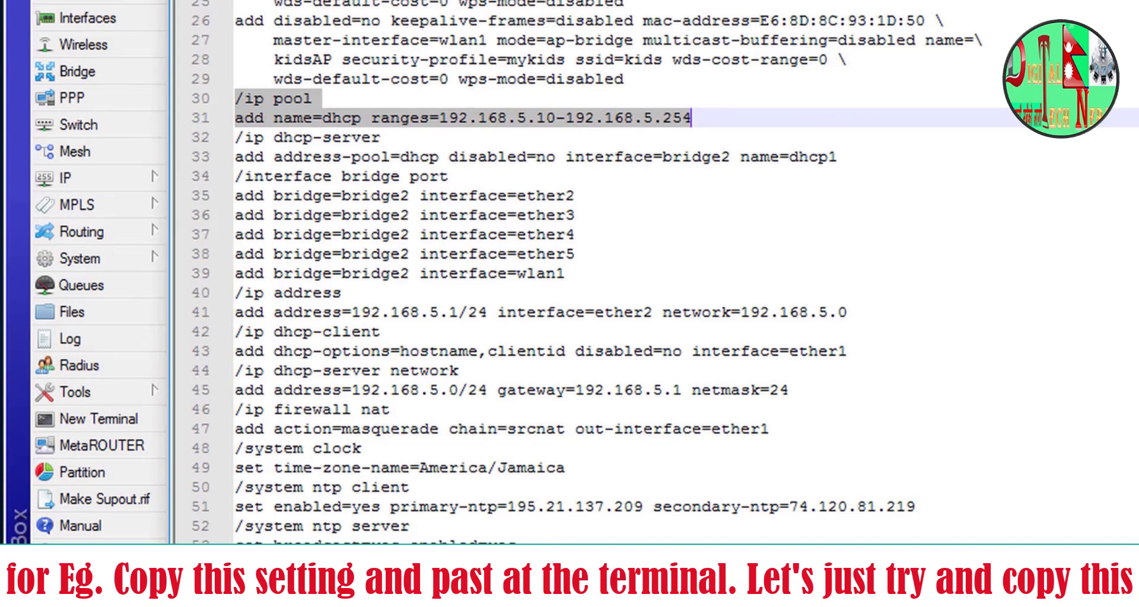
Switch to WinBox, start a new terminal, and paste the copied /ip pool commands at its prompt.
{"action": "key", "text": "alt+Tab"}
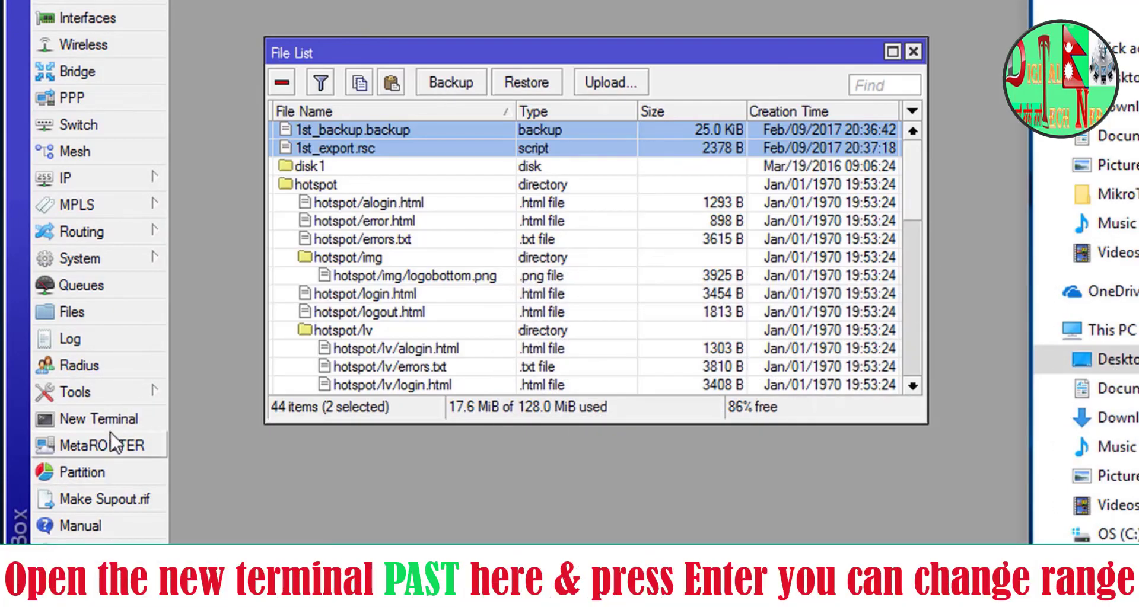
{"action": "left_click", "coordinate": [99, 419]}
{"action": "right_click", "coordinate": [531, 474]}
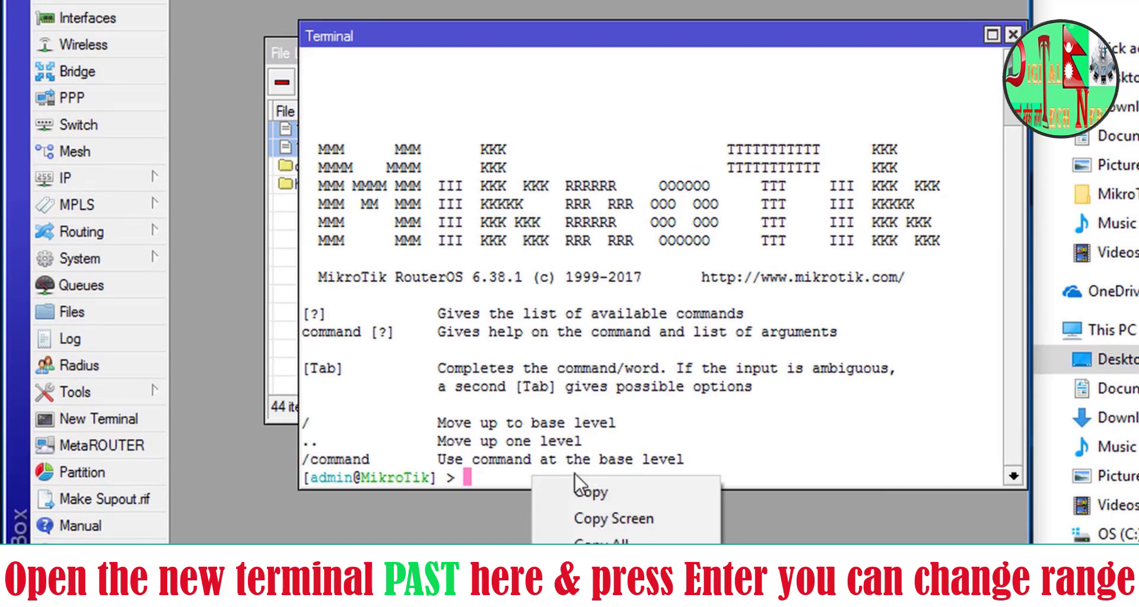
{"action": "left_click", "coordinate": [597, 541]}
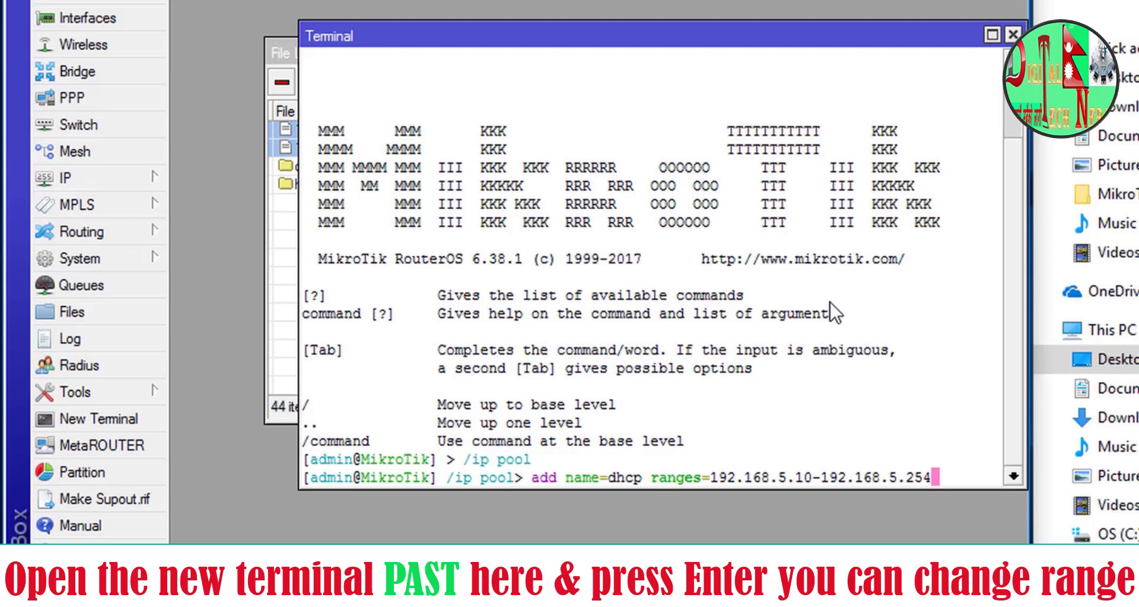
Change the start address of the pasted dhcp pool range to 192.168.5.2.
{"action": "key", "text": "Left"}
{"action": "key", "text": "Left"}
{"action": "key", "text": "Left"}
{"action": "key", "text": "Left"}
{"action": "key", "text": "Left"}
{"action": "key", "text": "Left"}
{"action": "key", "text": "Left"}
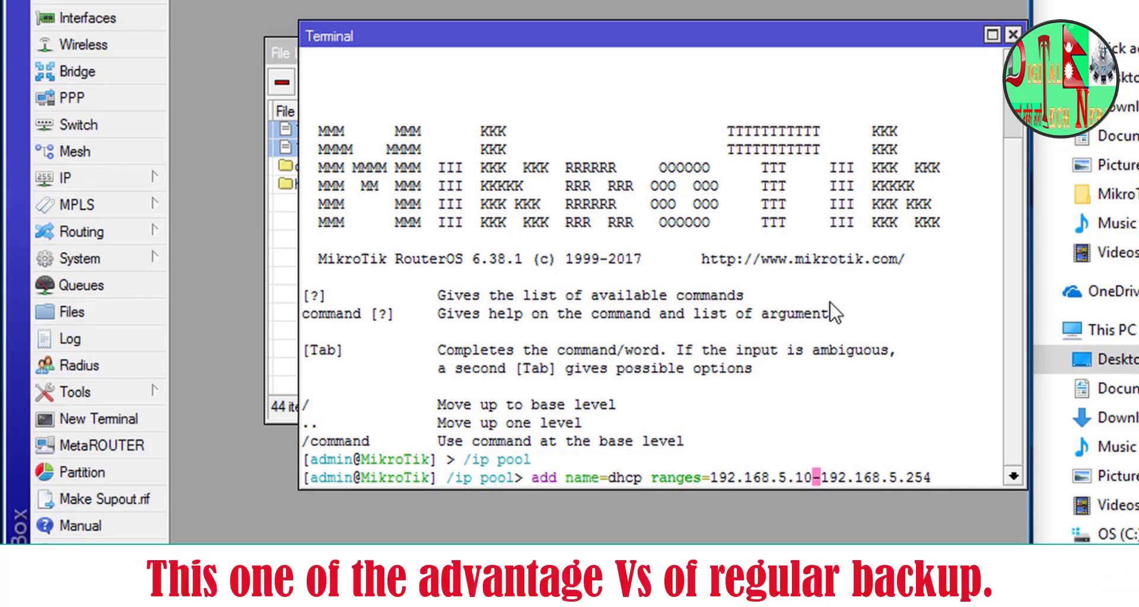
{"action": "key", "text": "BackSpace"}
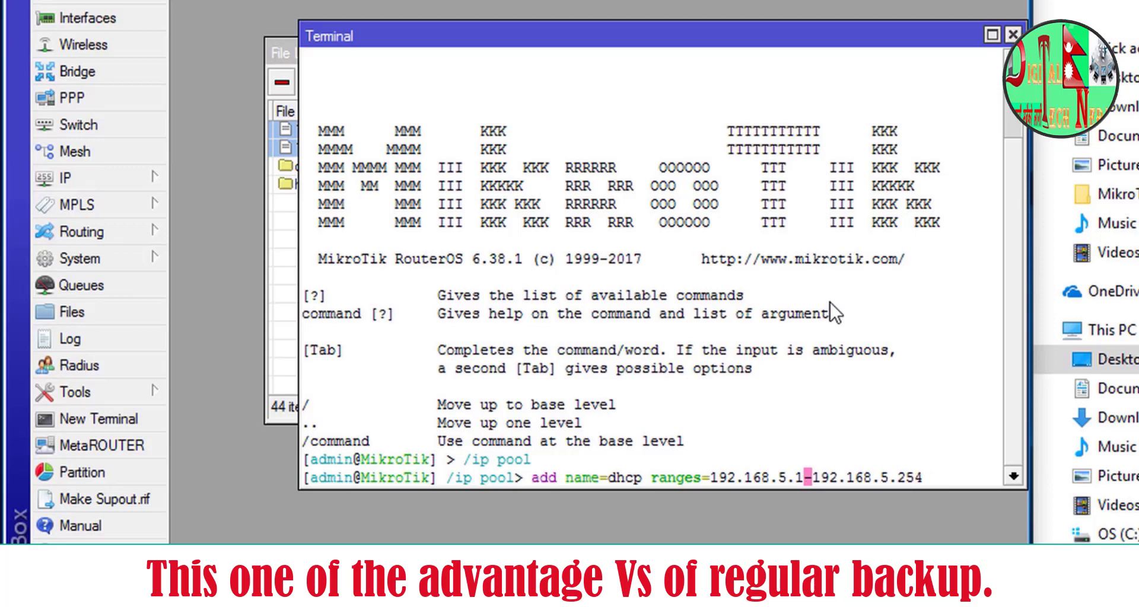
{"action": "key", "text": "BackSpace"}
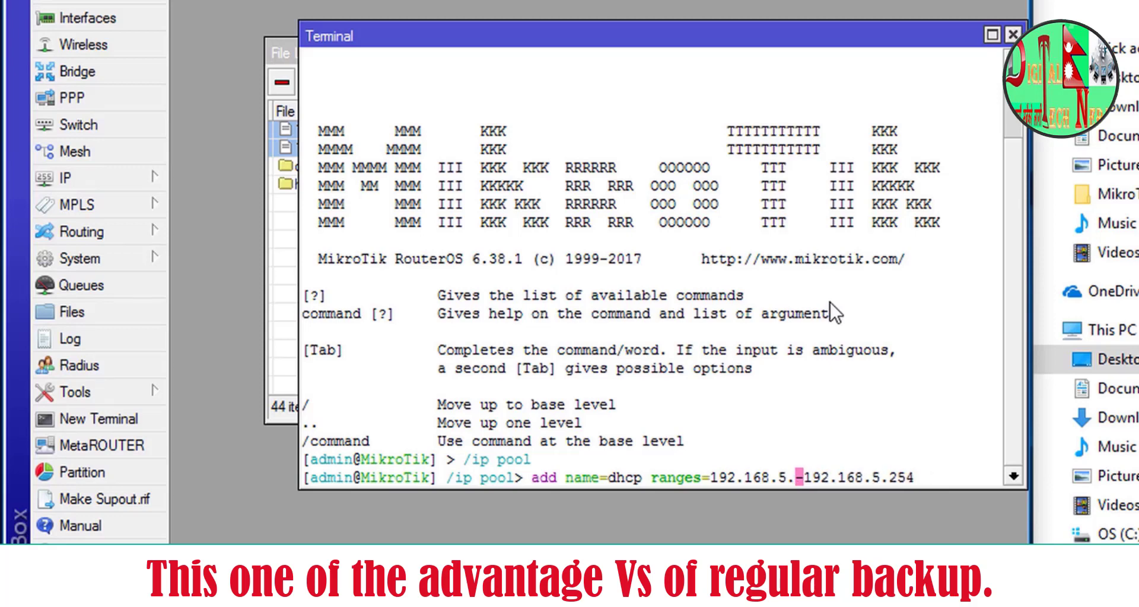
{"action": "type", "text": "2"}
Set the range's end address to 192.168.5.3 and try to add the pool under the name dhcp.
{"action": "key", "text": "Right"}
{"action": "key", "text": "Right"}
{"action": "key", "text": "Right"}
{"action": "key", "text": "Right"}
{"action": "key", "text": "Right"}
{"action": "key", "text": "Right"}
{"action": "key", "text": "Right"}
{"action": "key", "text": "Right"}
{"action": "key", "text": "Right"}
{"action": "key", "text": "Right"}
{"action": "key", "text": "Right"}
{"action": "key", "text": "Right"}
{"action": "key", "text": "Right"}
{"action": "key", "text": "Right"}
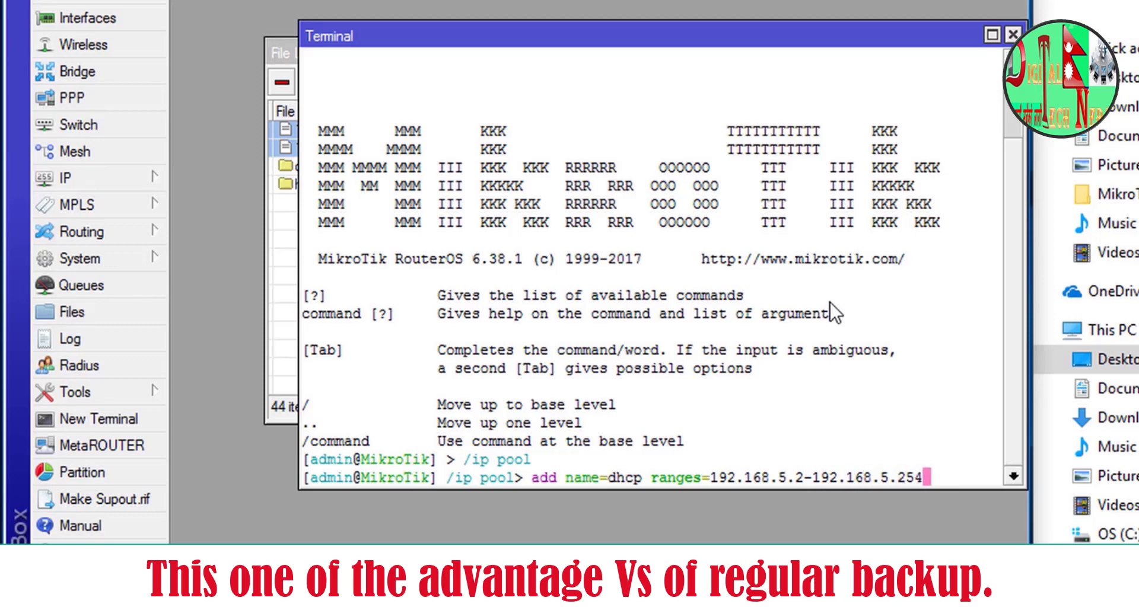
{"action": "key", "text": "BackSpace"}
{"action": "key", "text": "BackSpace"}
{"action": "key", "text": "BackSpace"}
{"action": "type", "text": "3"}
{"action": "key", "text": "Return"}
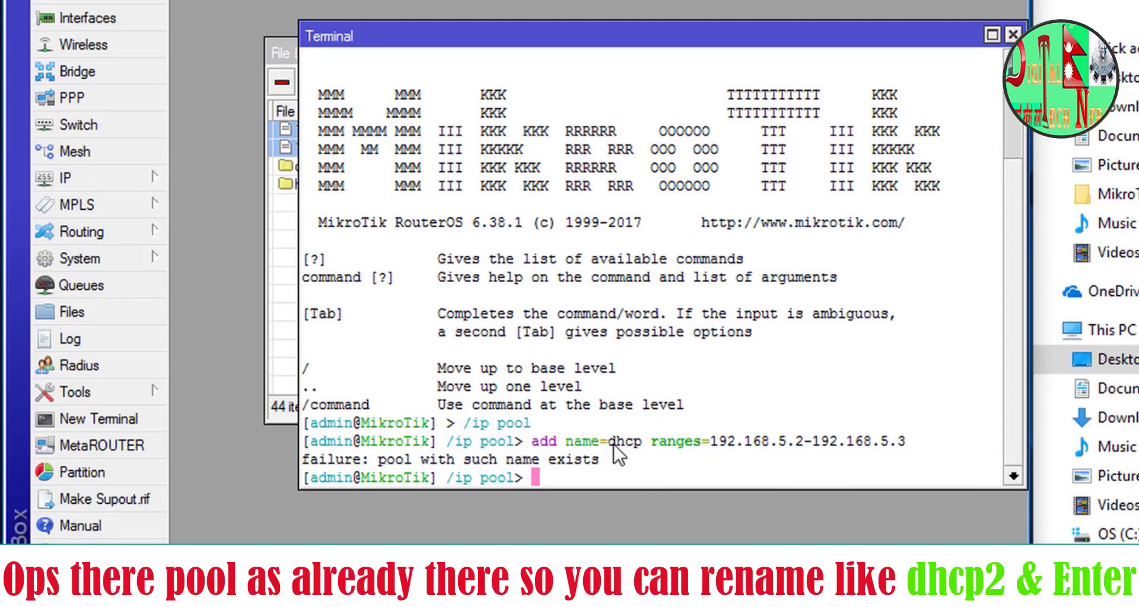
Recall the add command, rename the pool dhcp2, run it with range 192.168.5.2-192.168.5.3, and close the terminal.
{"action": "key", "text": "Up"}
{"action": "key", "text": "Left"}
{"action": "key", "text": "Left"}
{"action": "key", "text": "Left"}
{"action": "key", "text": "Left"}
{"action": "key", "text": "Left"}
{"action": "key", "text": "Left"}
{"action": "key", "text": "Left"}
{"action": "key", "text": "Left"}
{"action": "key", "text": "Left"}
{"action": "key", "text": "Left"}
{"action": "key", "text": "Left"}
{"action": "key", "text": "Left"}
{"action": "key", "text": "Left"}
{"action": "key", "text": "Left"}
{"action": "key", "text": "Left"}
{"action": "key", "text": "Left"}
{"action": "key", "text": "Left"}
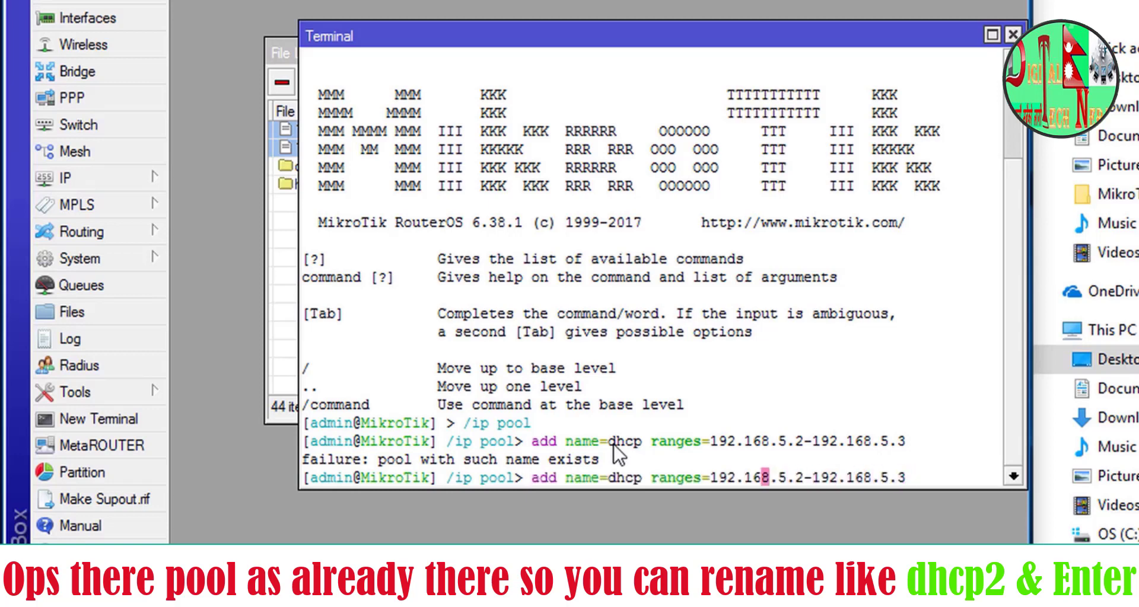
{"action": "key", "text": "Left"}
{"action": "key", "text": "Left"}
{"action": "key", "text": "Left"}
{"action": "key", "text": "Left"}
{"action": "key", "text": "Left"}
{"action": "key", "text": "Left"}
{"action": "key", "text": "Left"}
{"action": "key", "text": "Left"}
{"action": "key", "text": "Left"}
{"action": "key", "text": "Left"}
{"action": "key", "text": "Left"}
{"action": "key", "text": "Left"}
{"action": "key", "text": "Left"}
{"action": "key", "text": "Left"}
{"action": "type", "text": "2"}
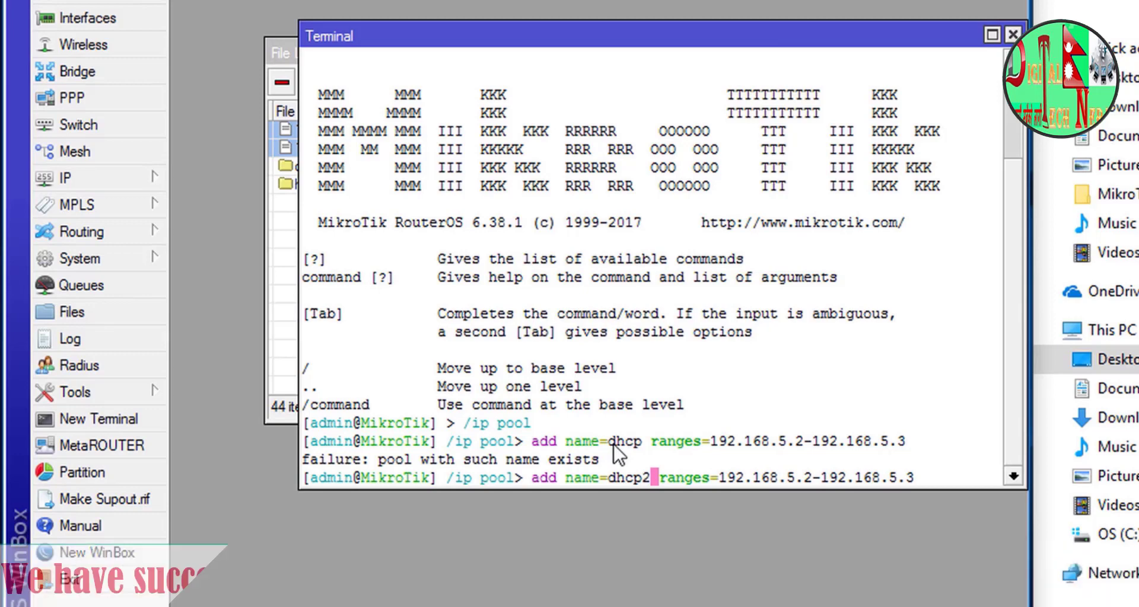
{"action": "key", "text": "Return"}
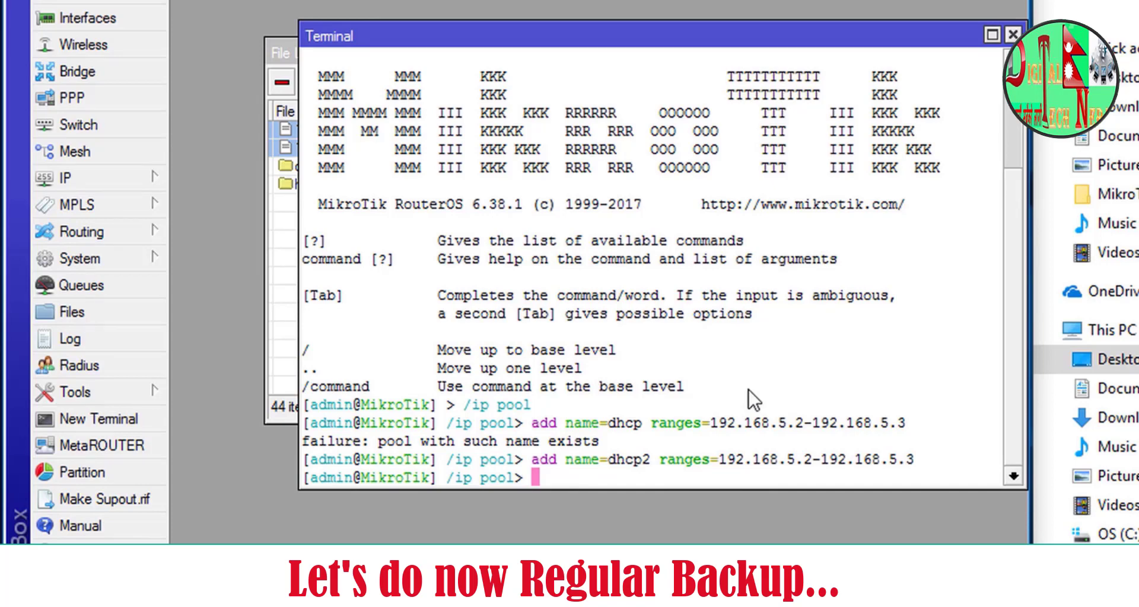
{"action": "left_click_drag", "start_coordinate": [890, 43], "coordinate": [821, 133]}
{"action": "left_click", "coordinate": [957, 127]}
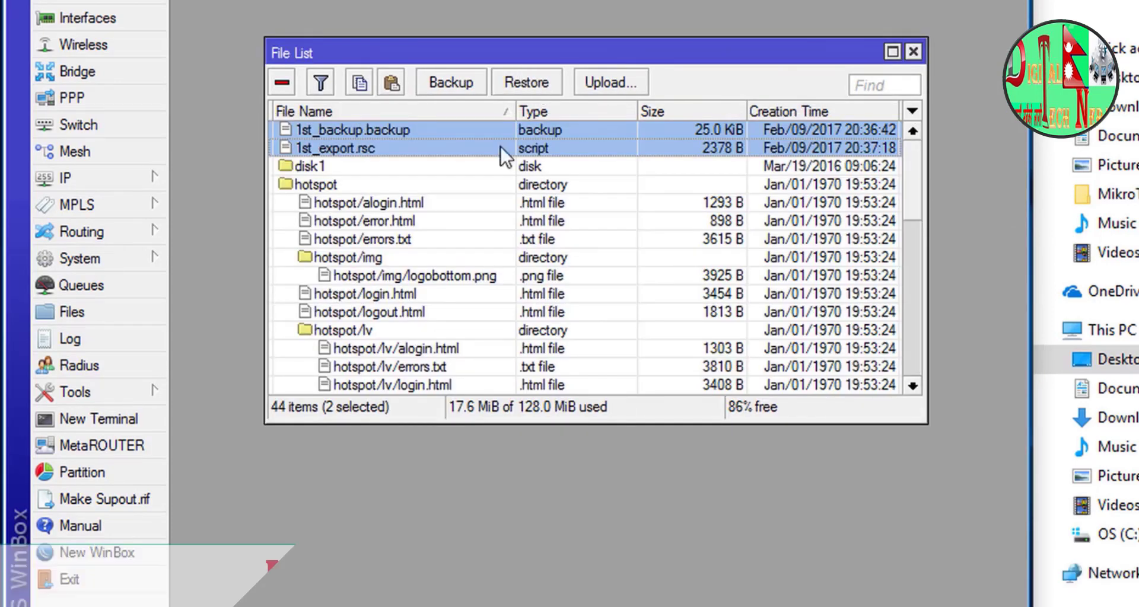
Start restoring 1st_backup.backup from the router's File List and activate the Password field for entry.
{"action": "left_click", "coordinate": [373, 131]}
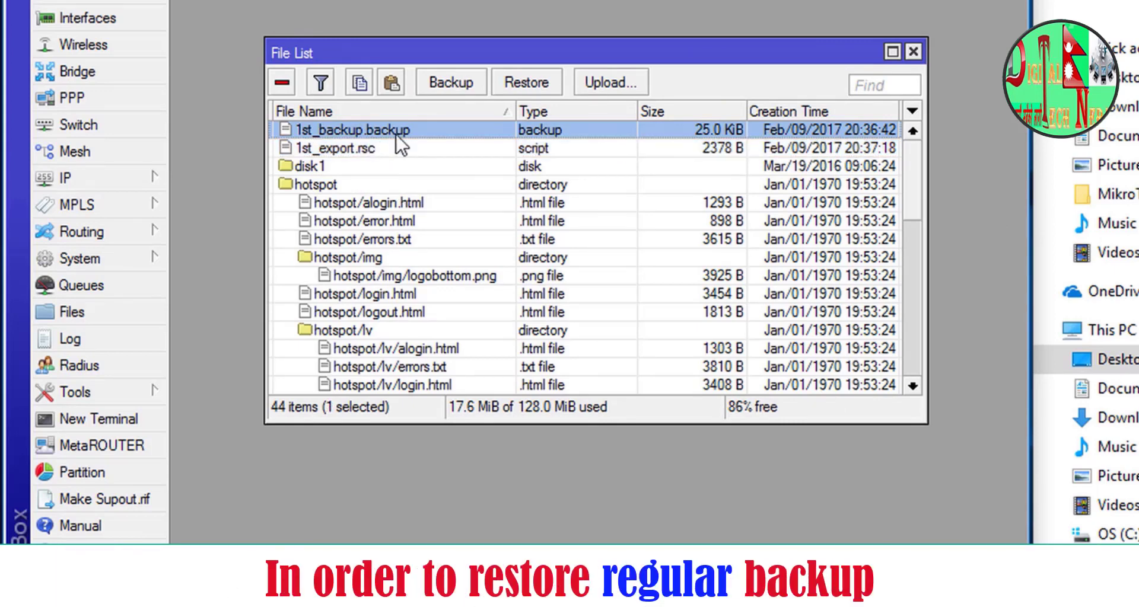
{"action": "left_click", "coordinate": [526, 84]}
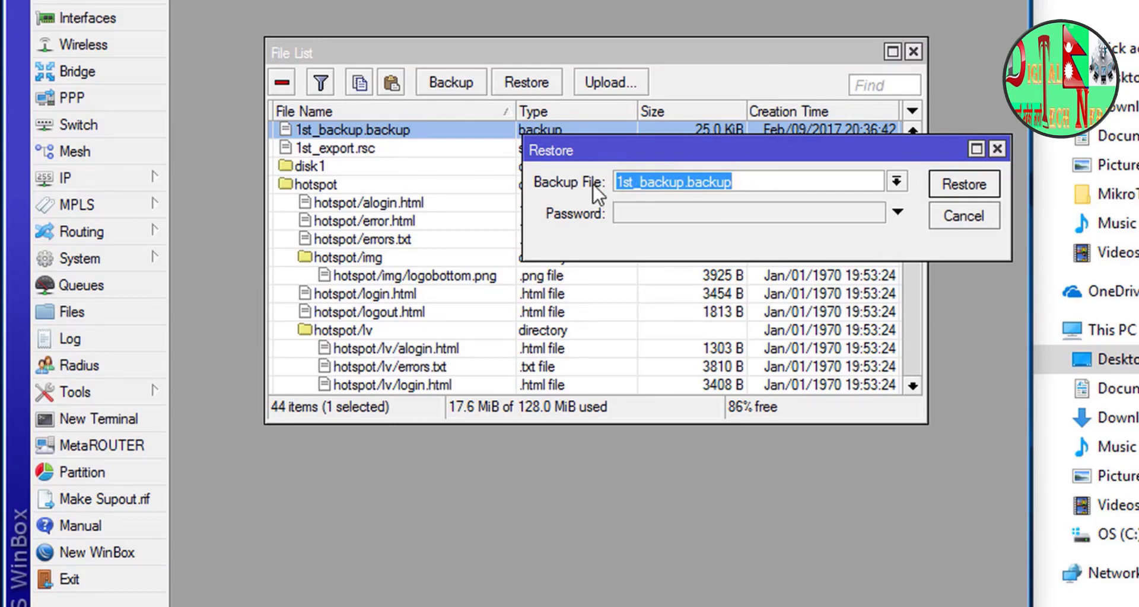
{"action": "left_click", "coordinate": [705, 214]}
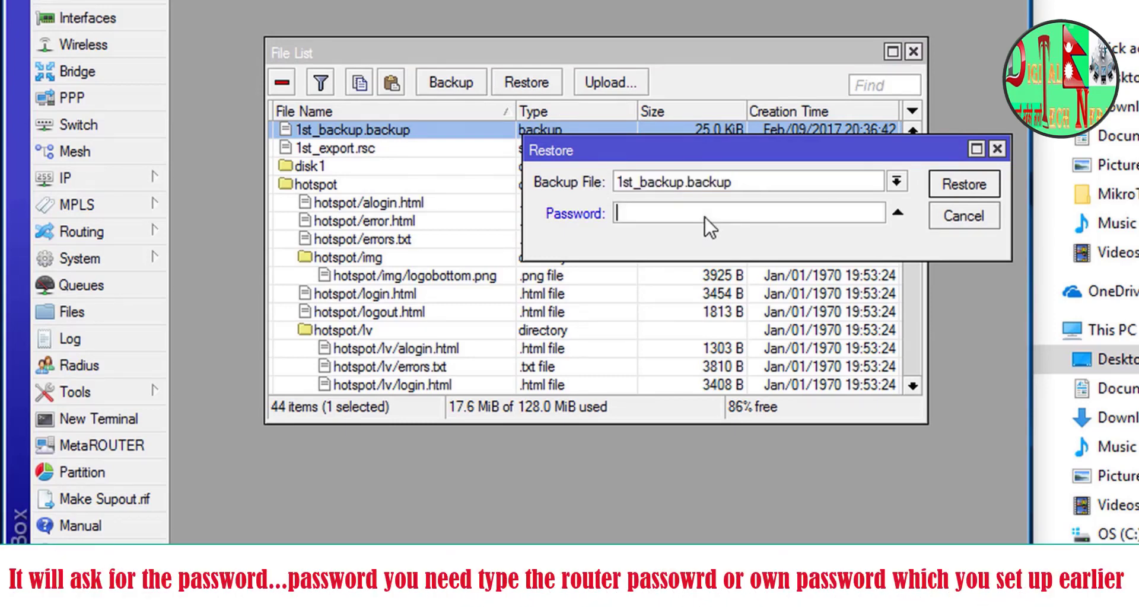